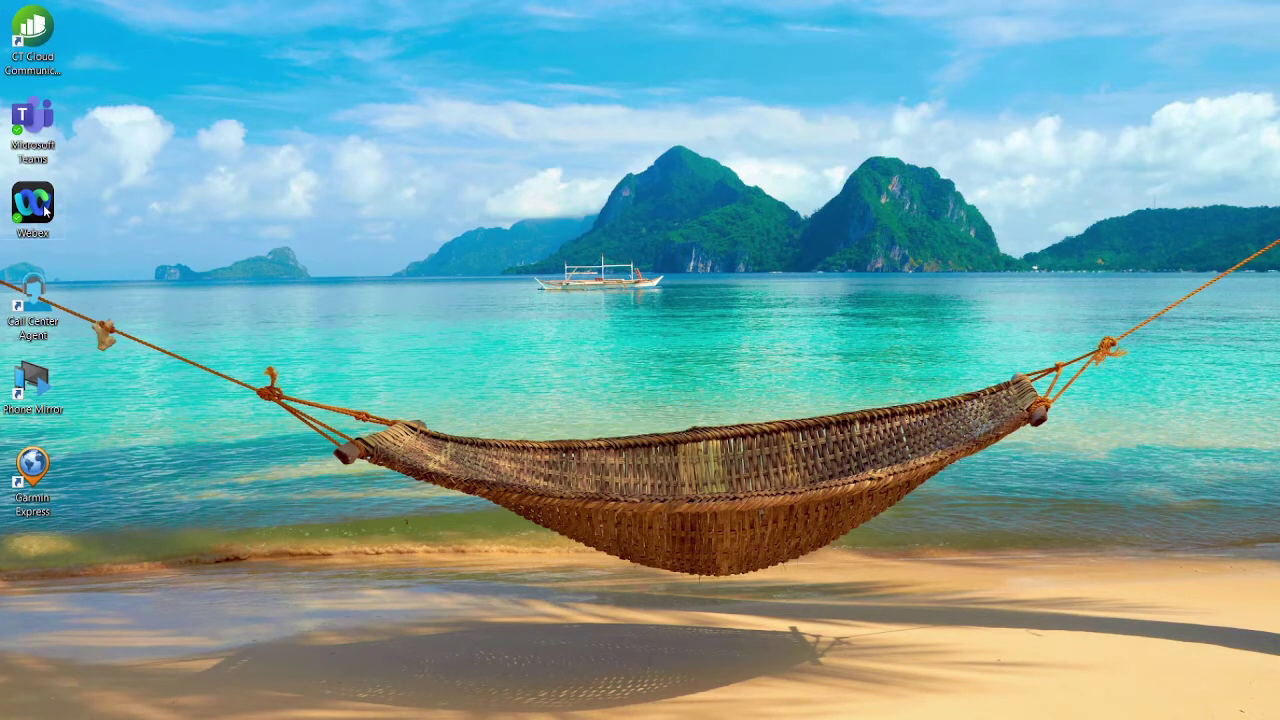
# Launch Webex, open Calling with a wider call history list, and filter to Missed calls.
pyautogui.doubleClick(45, 210)
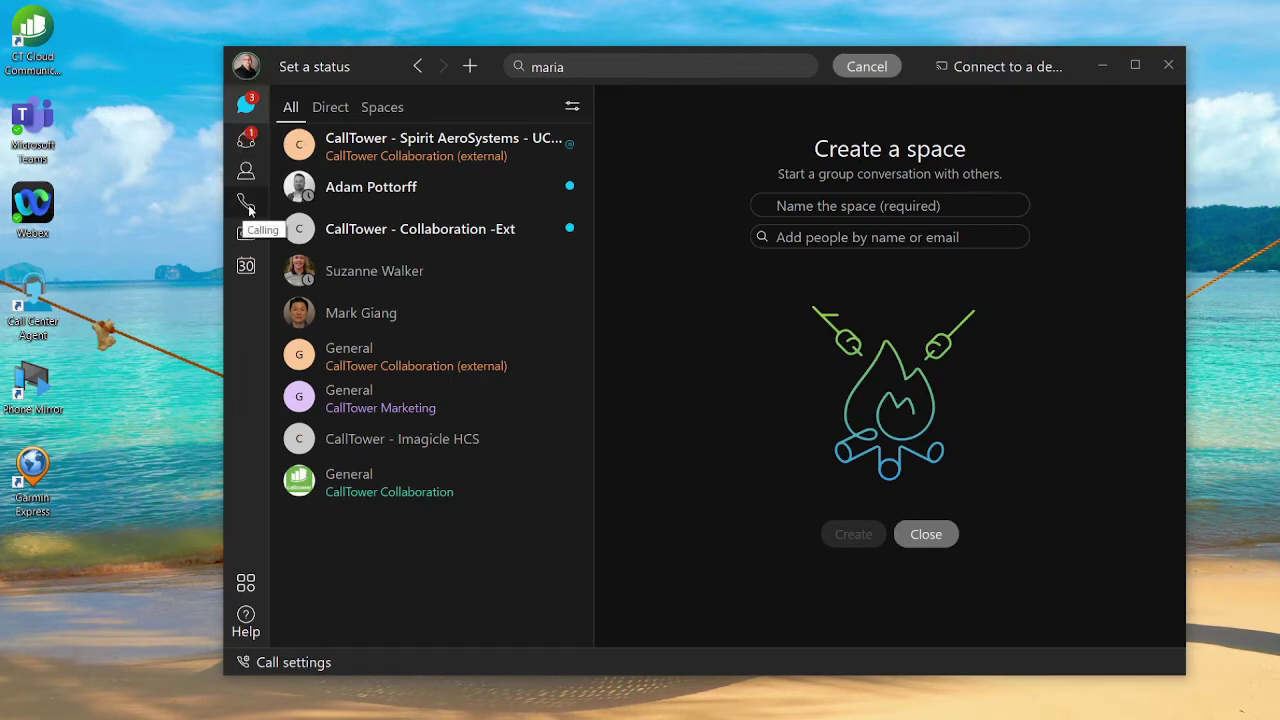
pyautogui.click(247, 204)
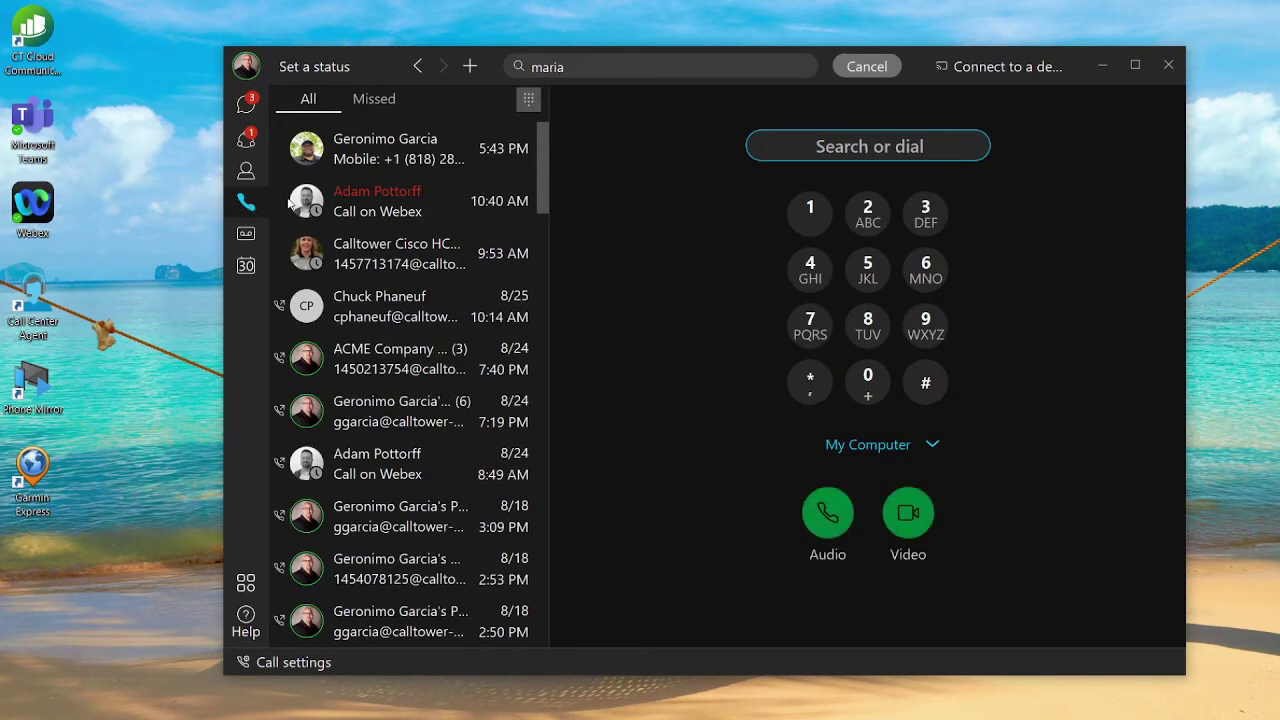
pyautogui.moveTo(546, 251); pyautogui.dragTo(671, 262)
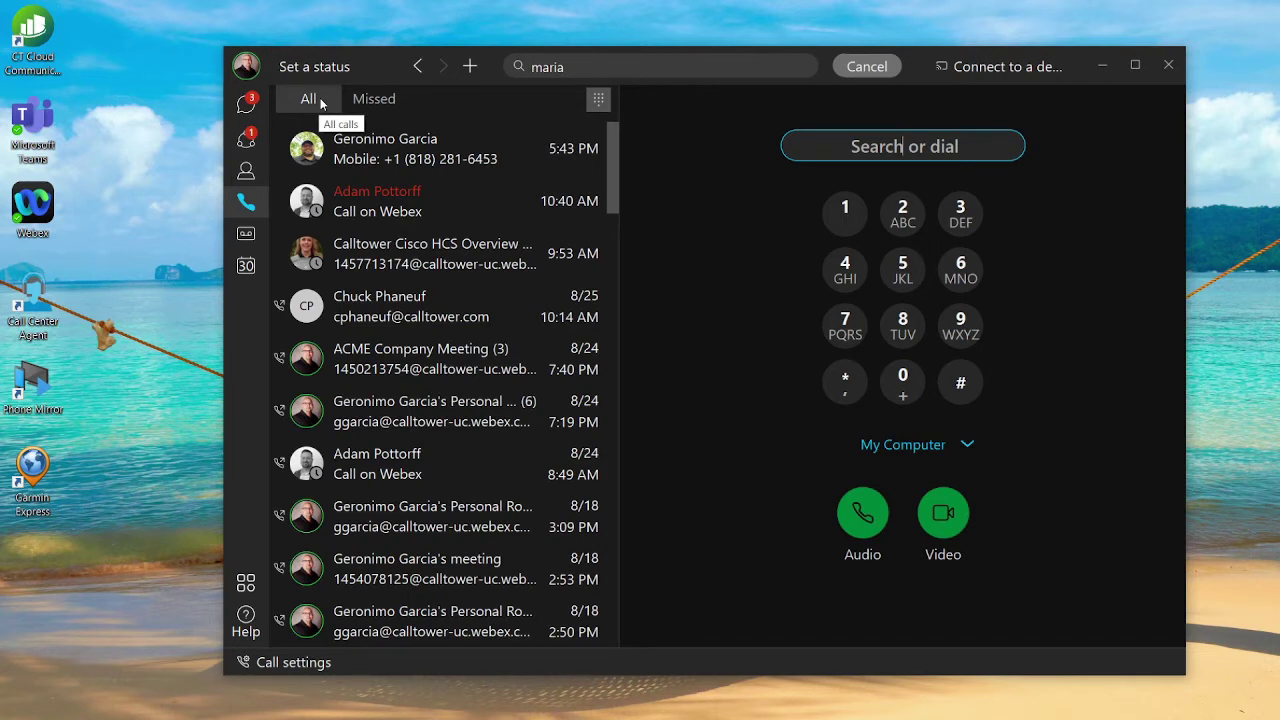
pyautogui.click(374, 104)
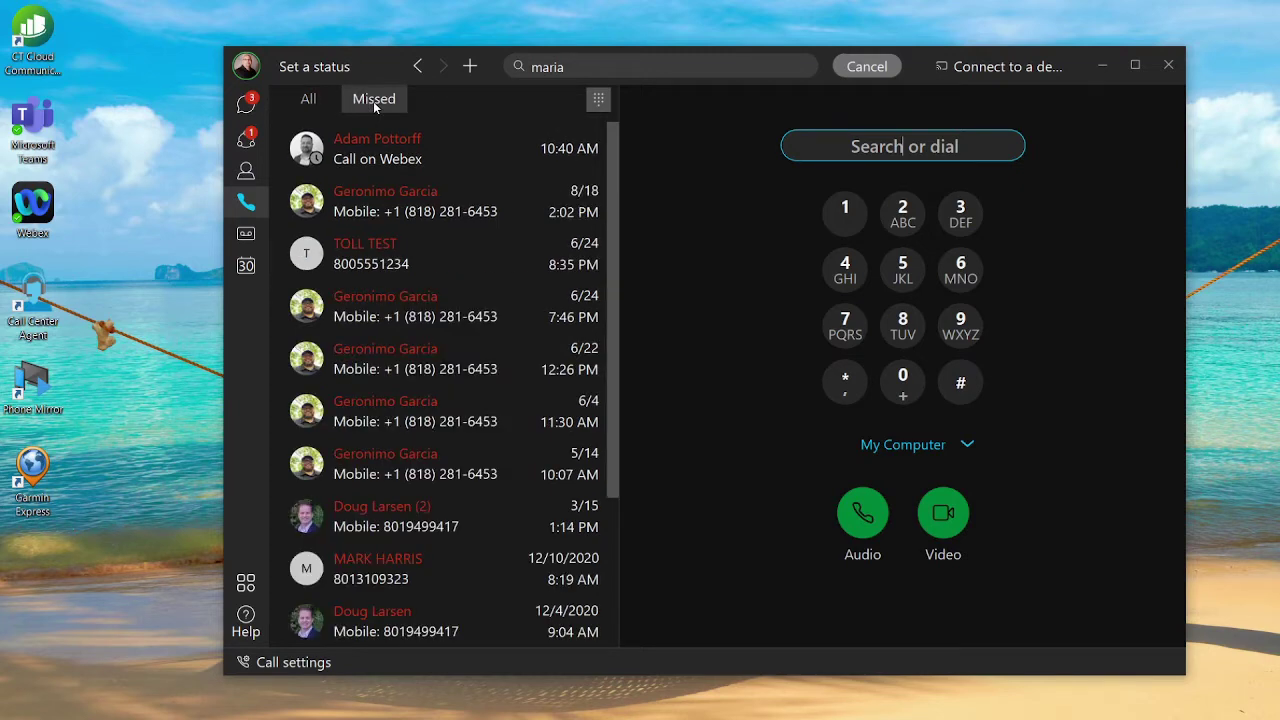
pyautogui.moveTo(450, 158)
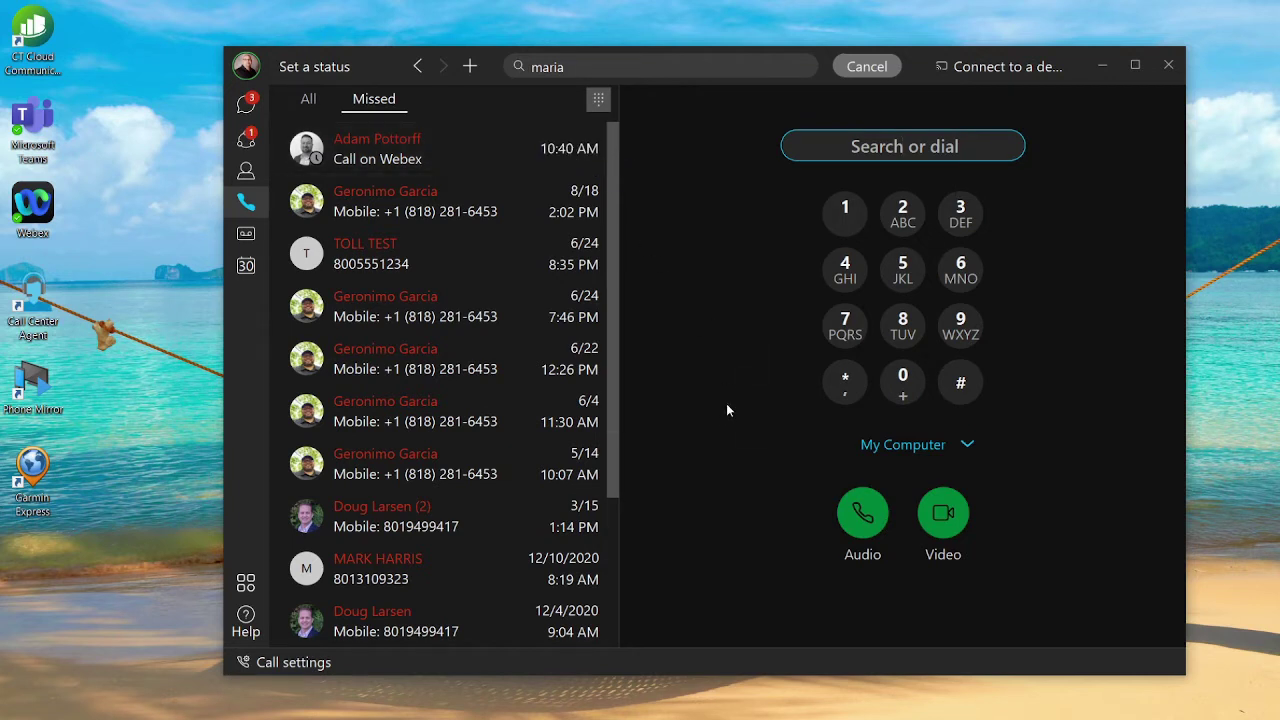
# Enter the phone number on the dial pad and keep My Computer as the calling device.
pyautogui.click(903, 325)
pyautogui.click(845, 212)
pyautogui.click(903, 325)
pyautogui.click(903, 212)
pyautogui.click(903, 325)
pyautogui.click(845, 325)
pyautogui.click(845, 272)
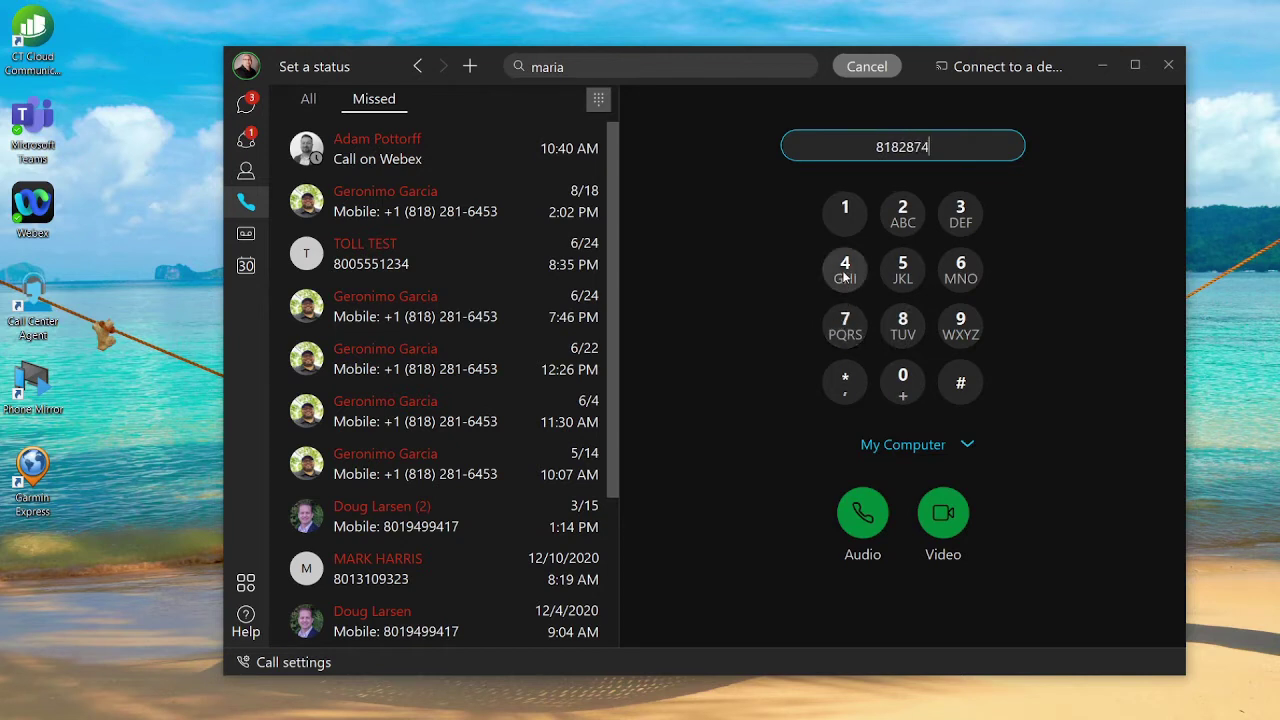
pyautogui.click(845, 270)
pyautogui.click(845, 270)
pyautogui.click(845, 270)
pyautogui.click(845, 270)
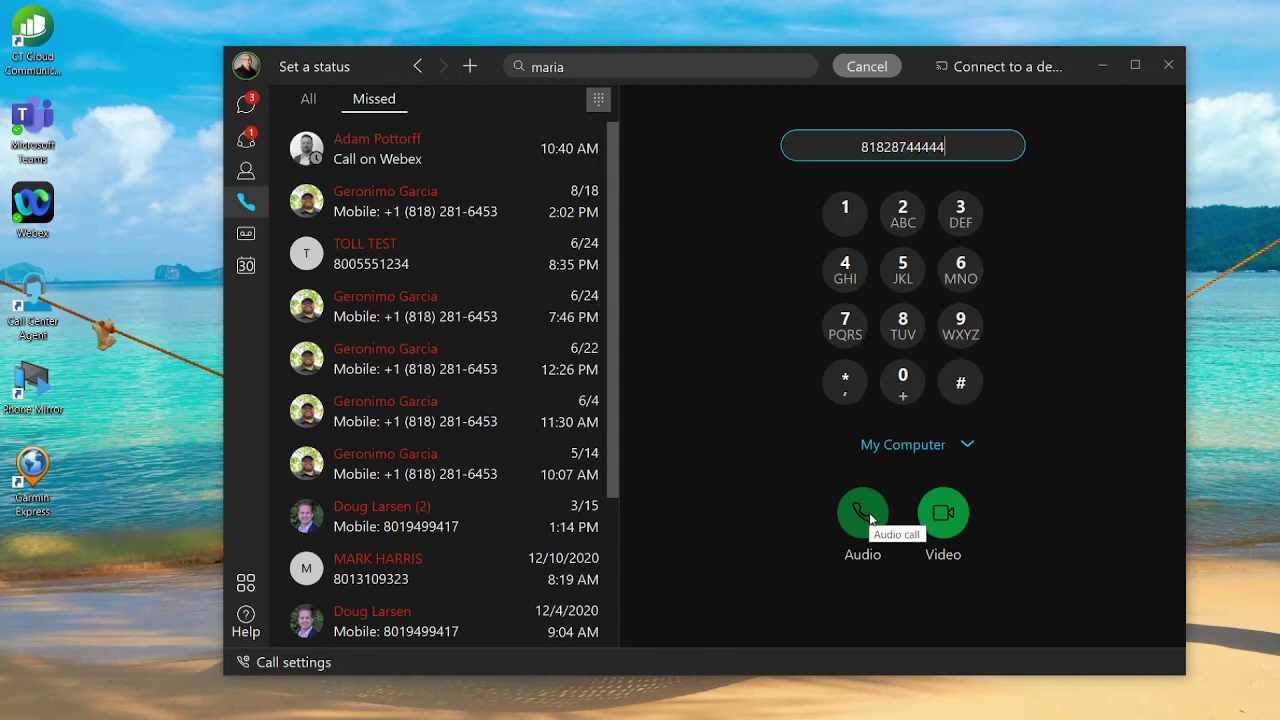
pyautogui.click(969, 447)
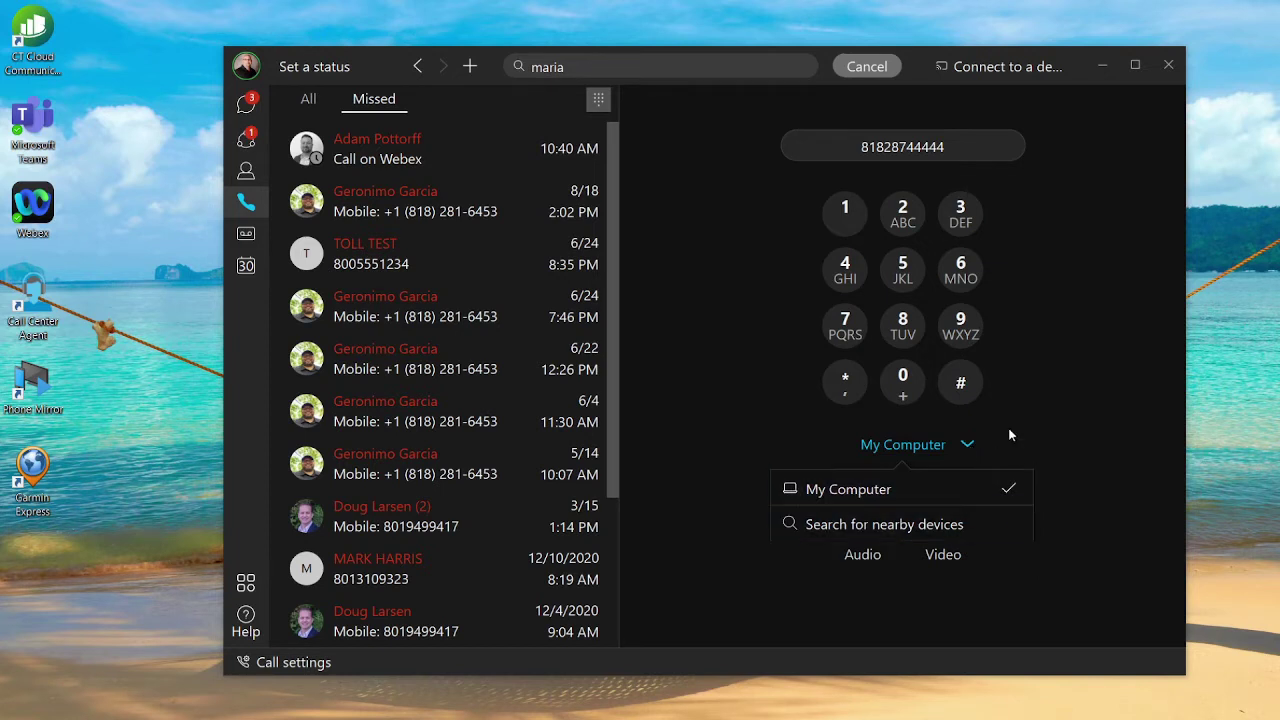
pyautogui.click(1013, 426)
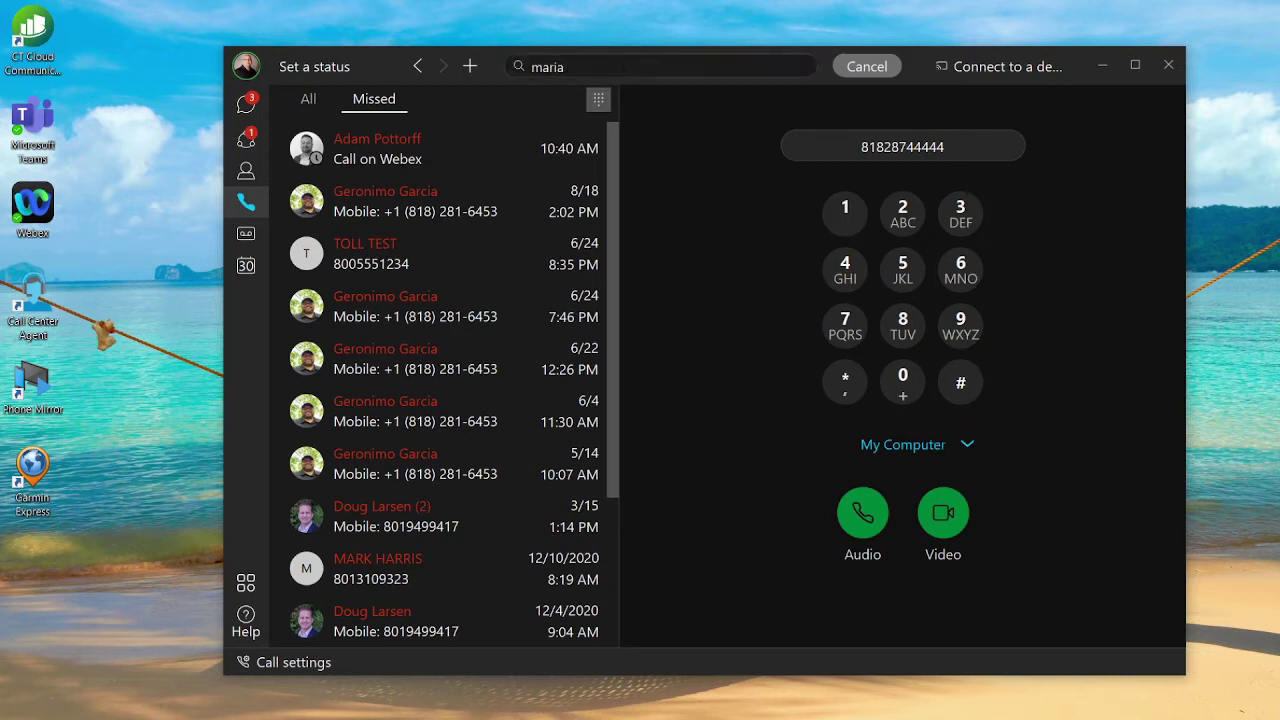
# Replace the search text with the contact's name and audio-call the first Outlook contact result.
pyautogui.click(618, 62)
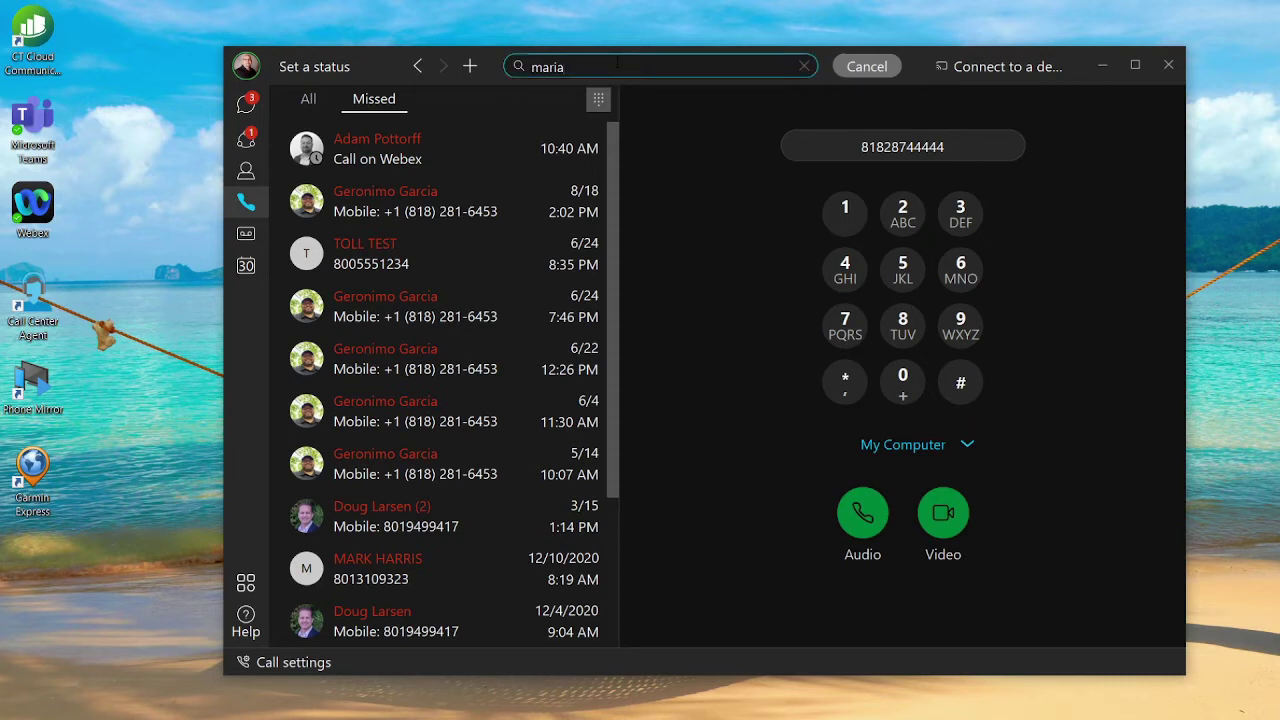
pyautogui.hotkey('ctrl', 'a')
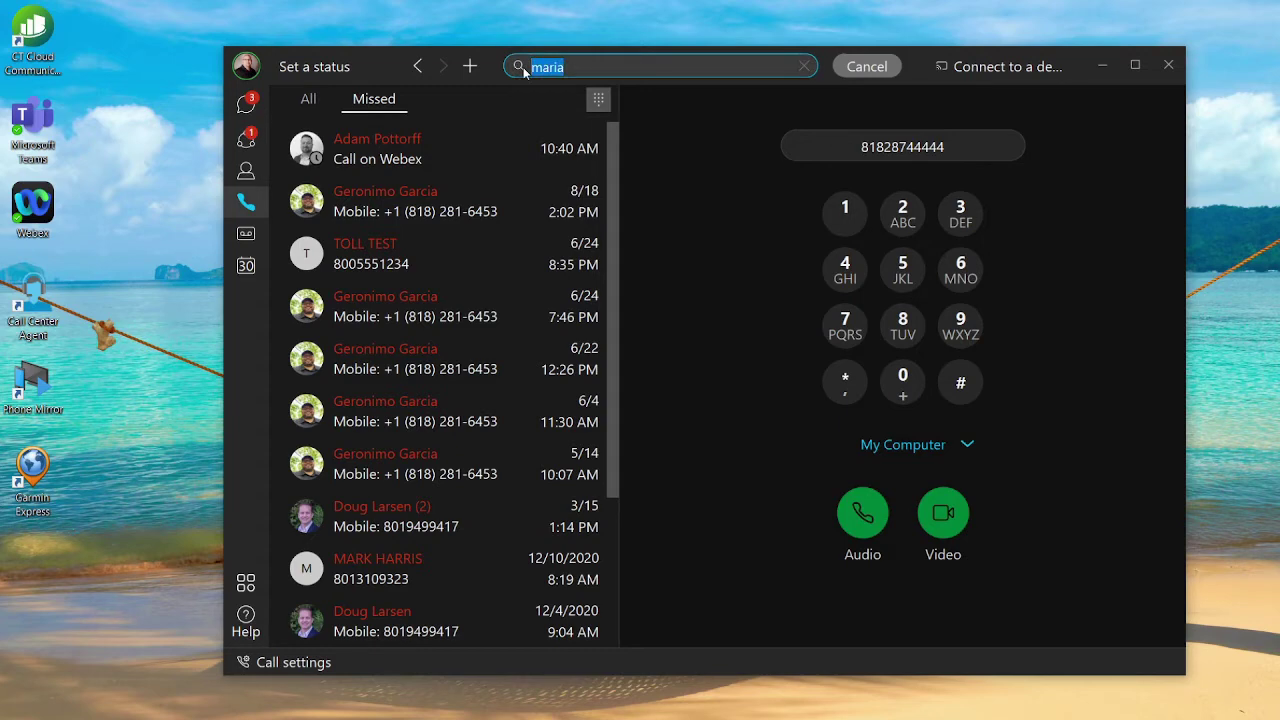
pyautogui.write('maria')
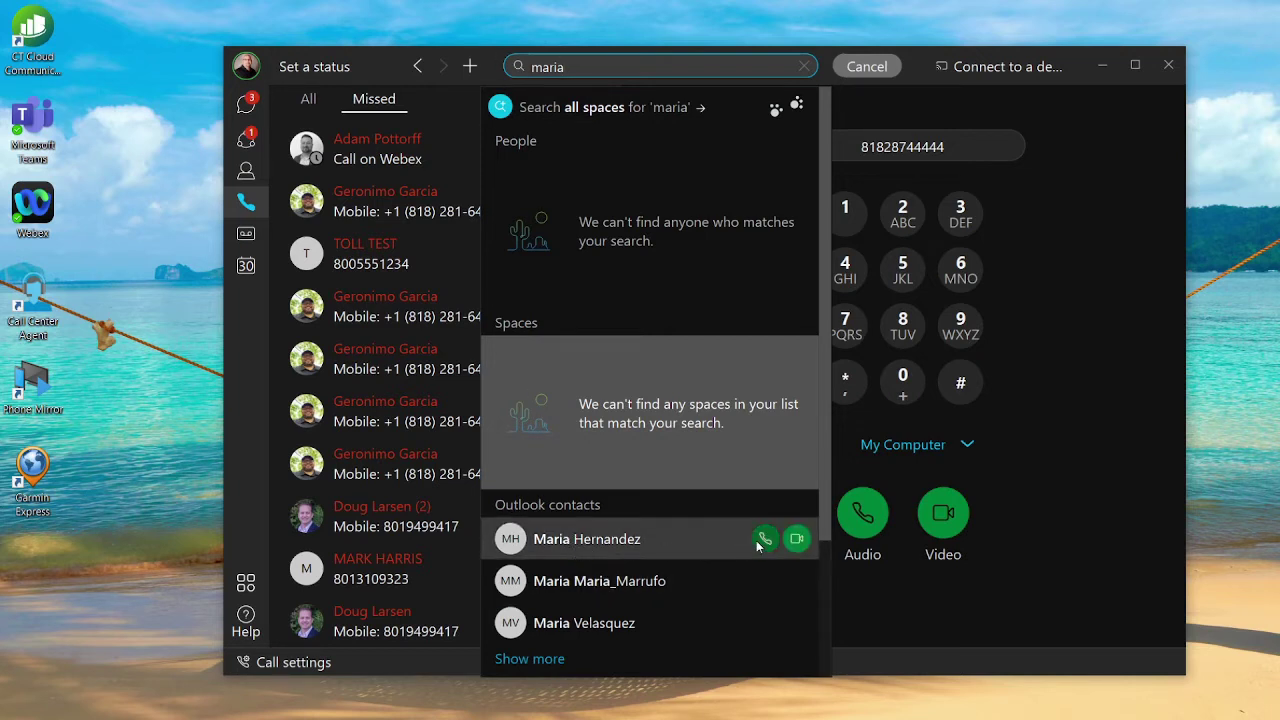
pyautogui.click(765, 541)
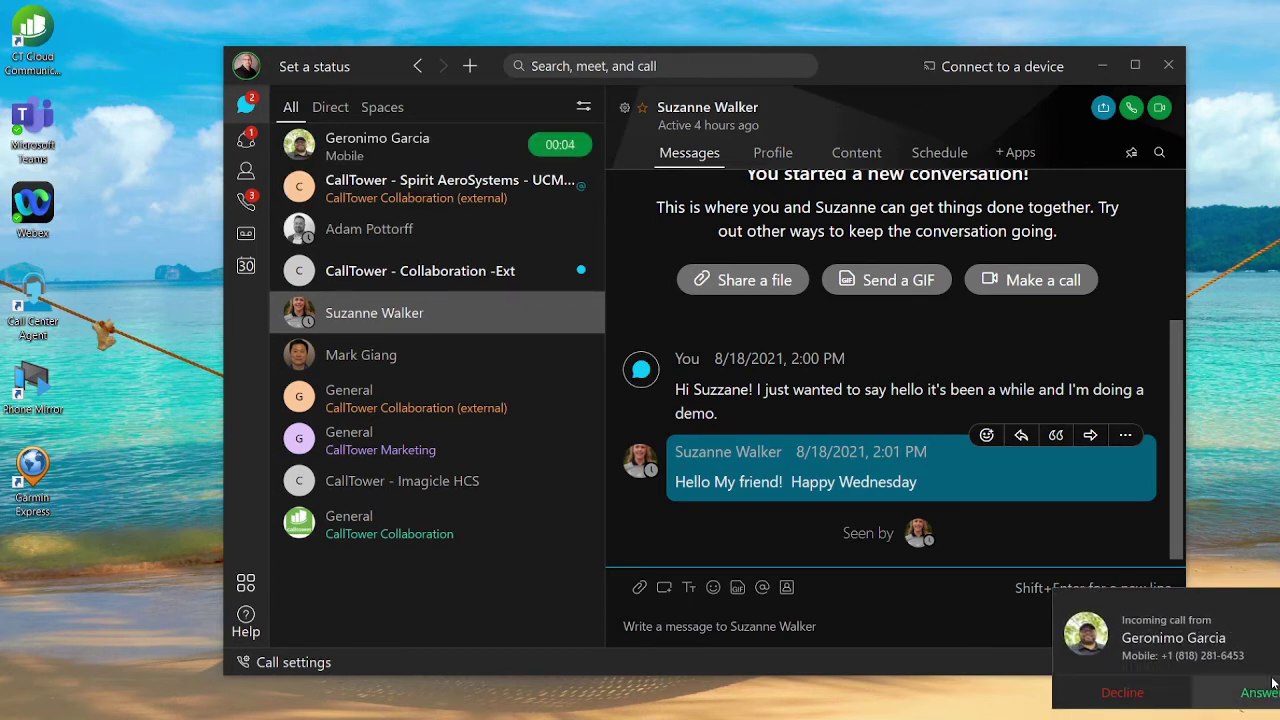
# Answer the incoming call, then go back to the Calling view's history and dial pad.
pyautogui.click(1245, 692)
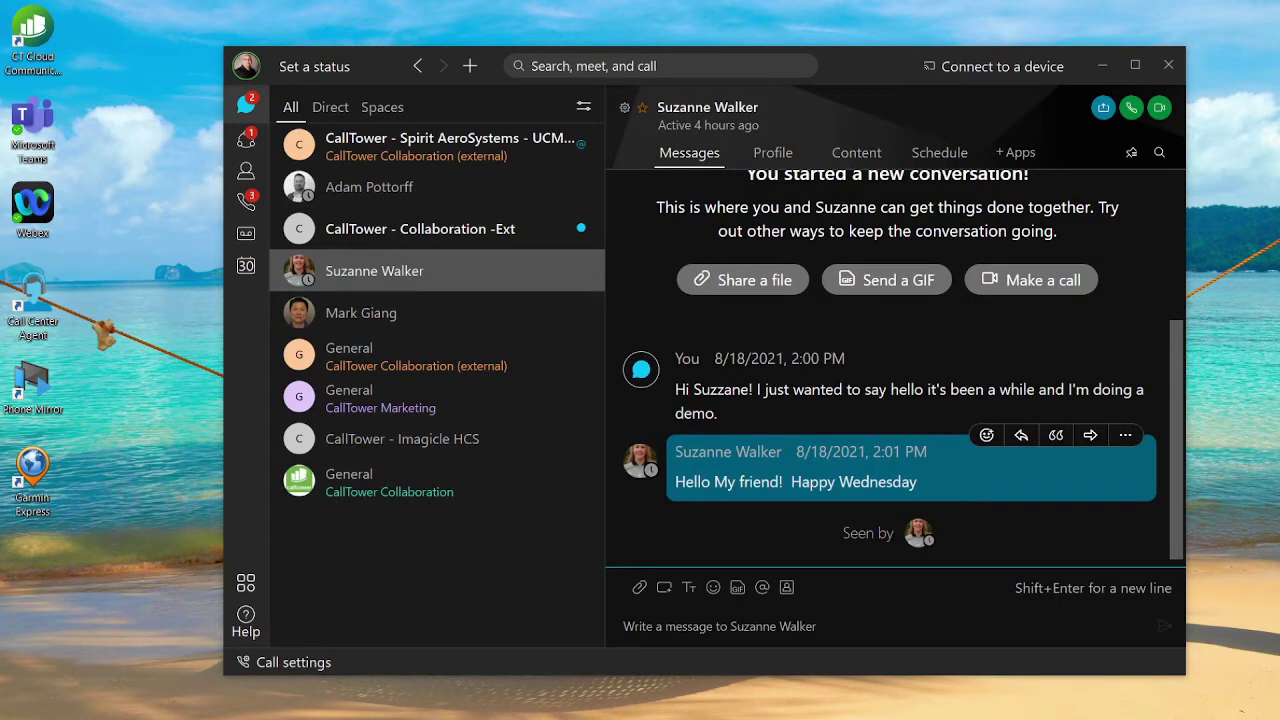
pyautogui.click(246, 201)
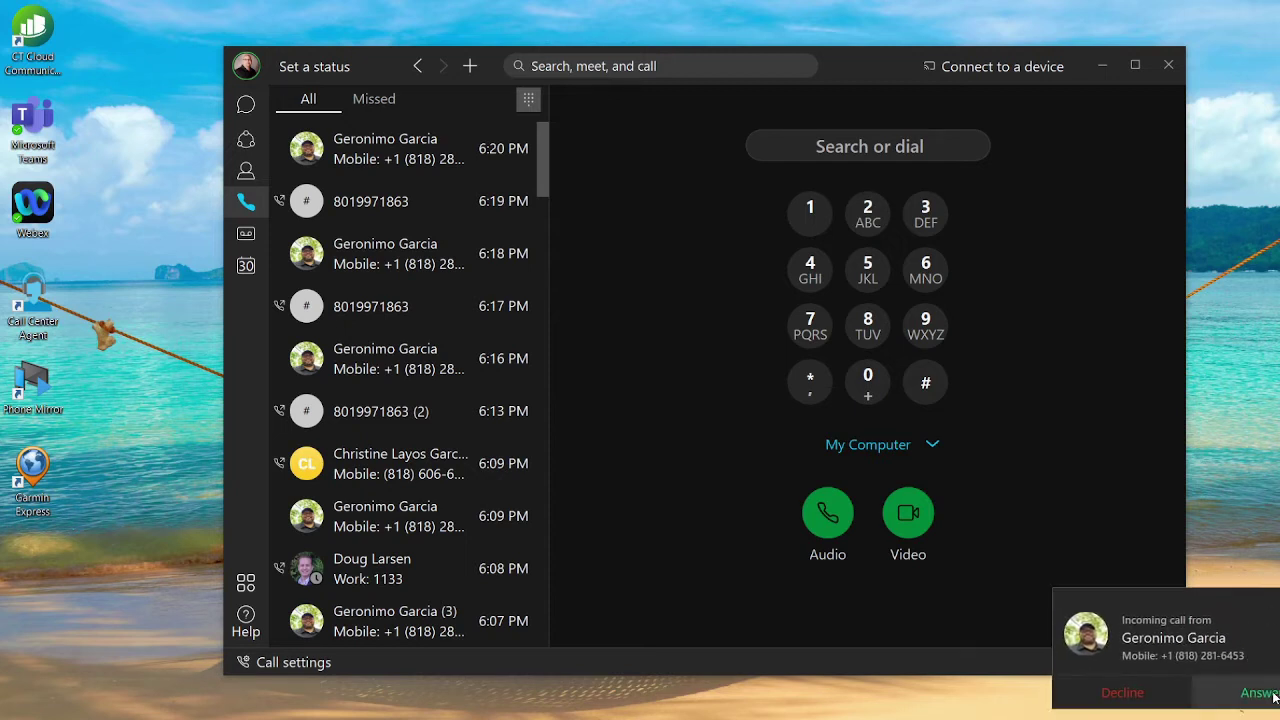
# Answer the incoming mobile call and open its Hold/Park/Transfer/Conference options menu.
pyautogui.click(1262, 693)
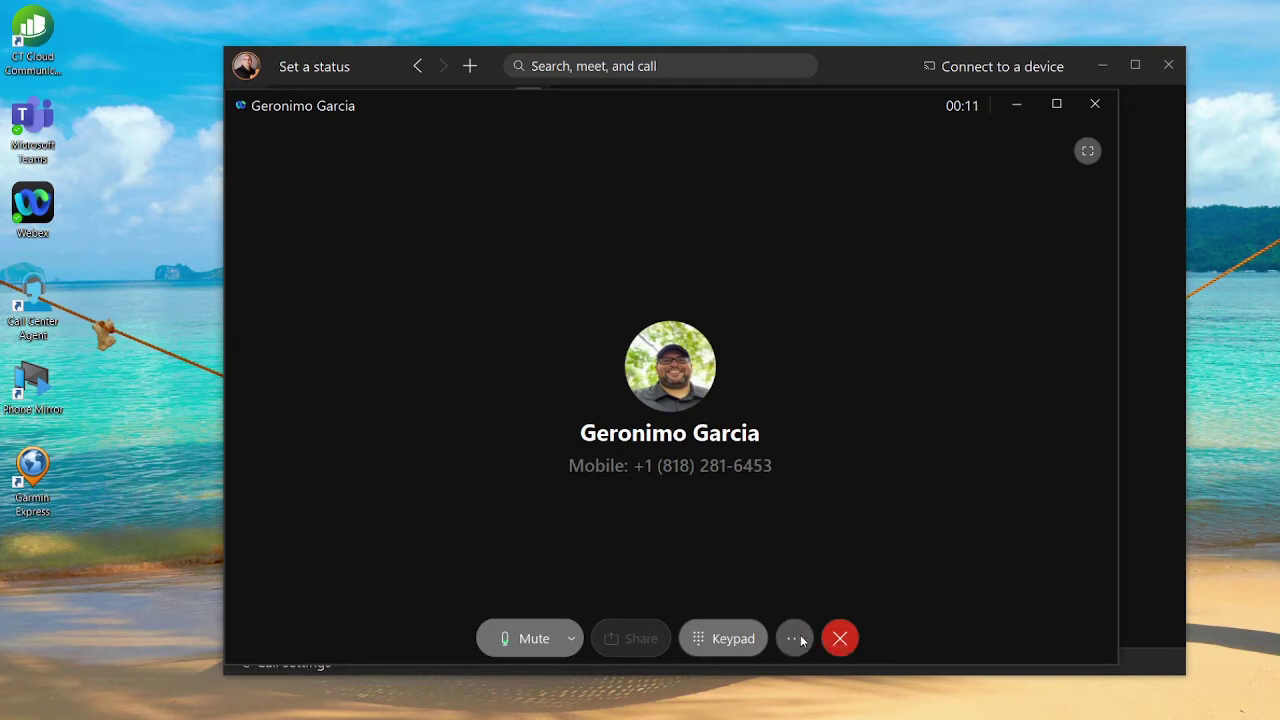
pyautogui.click(797, 641)
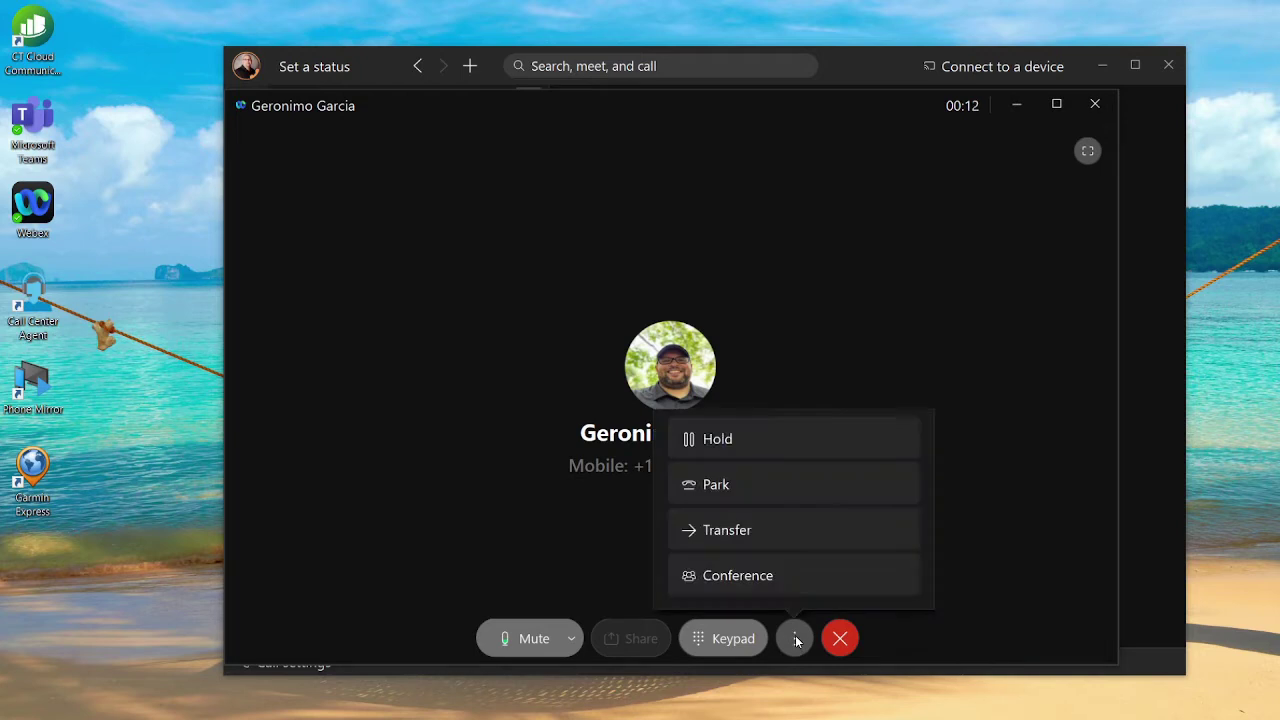
# Call a second person by pasted phone number, connect, and merge both calls into a three-person conference.
pyautogui.click(805, 585)
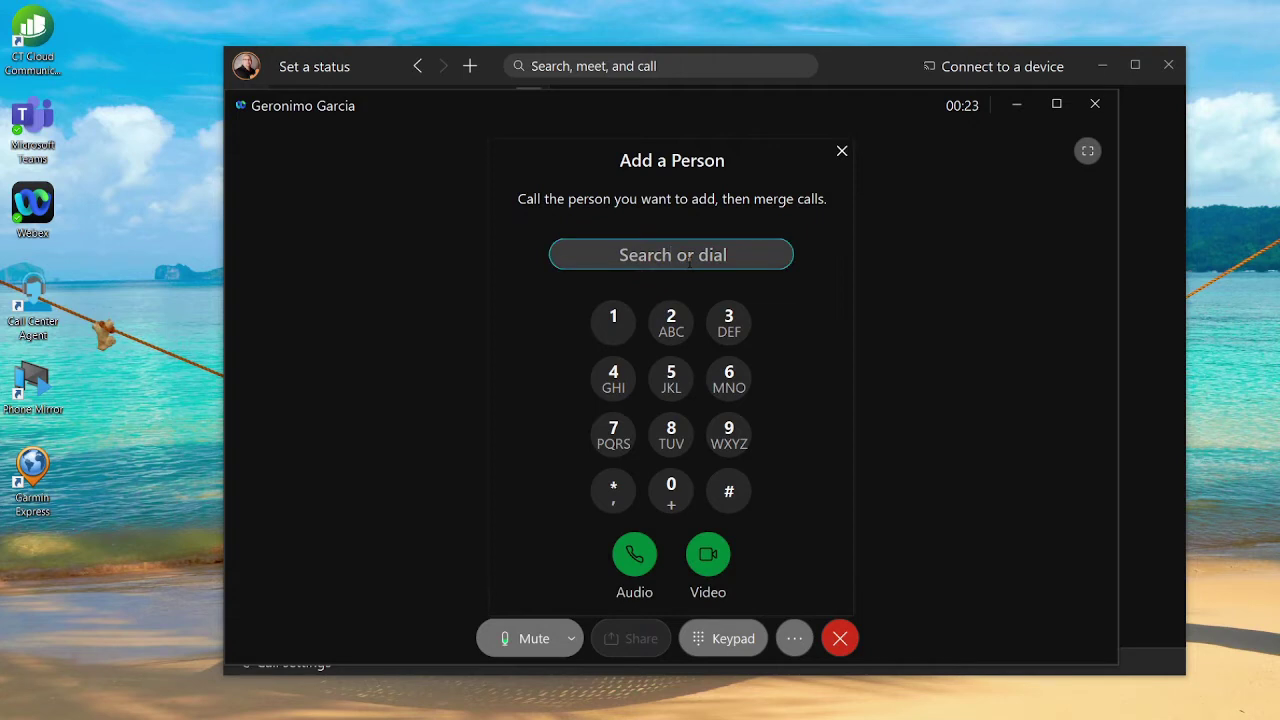
pyautogui.write('doug')
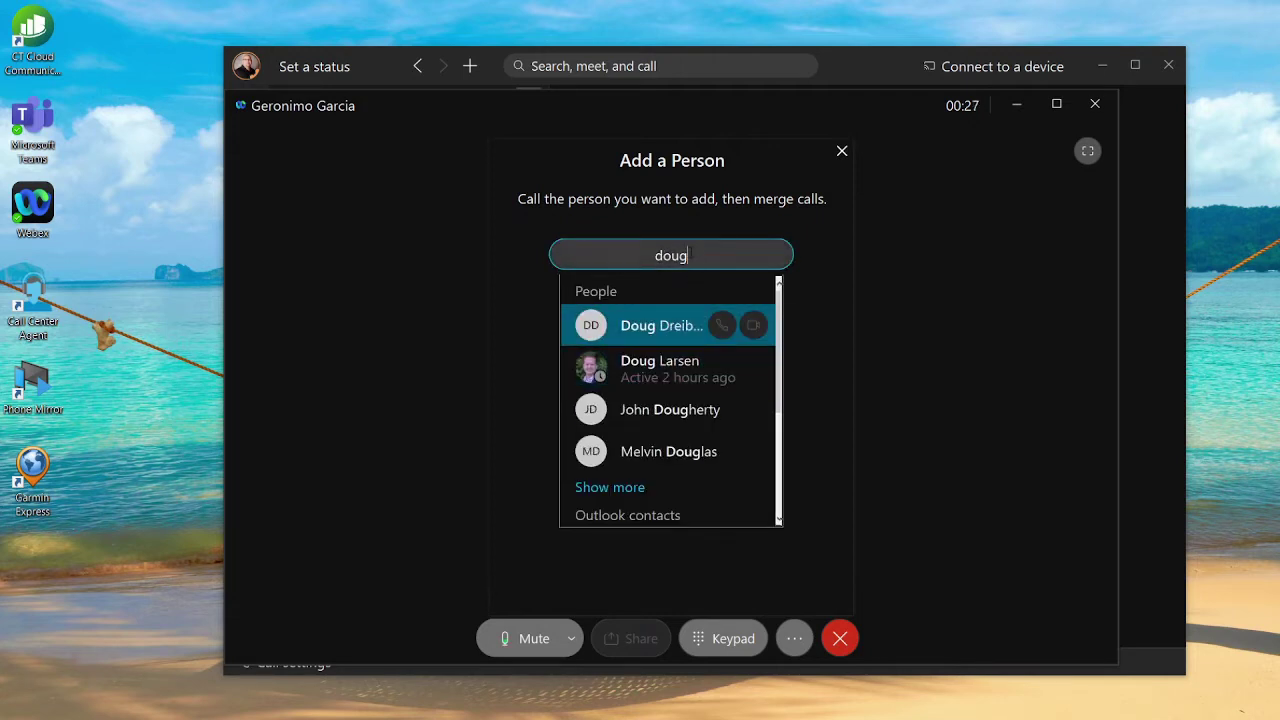
pyautogui.doubleClick(631, 254)
pyautogui.hotkey('ctrl', 'v')
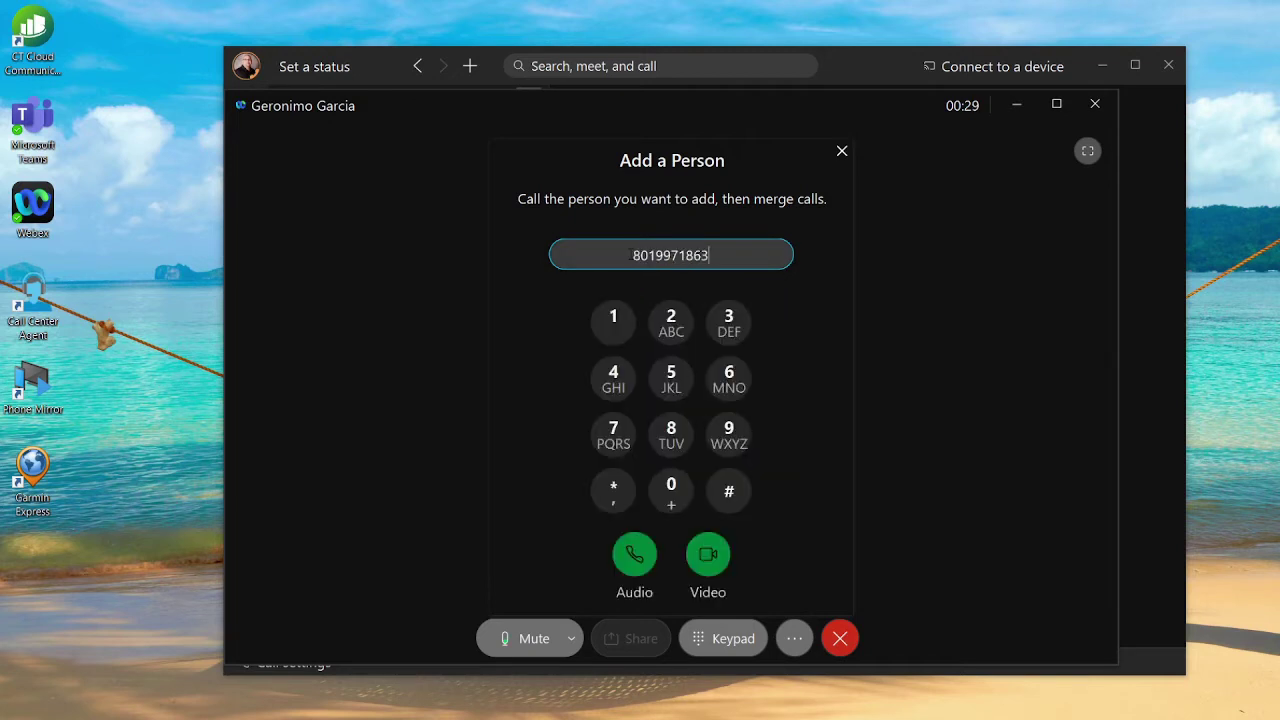
pyautogui.click(645, 559)
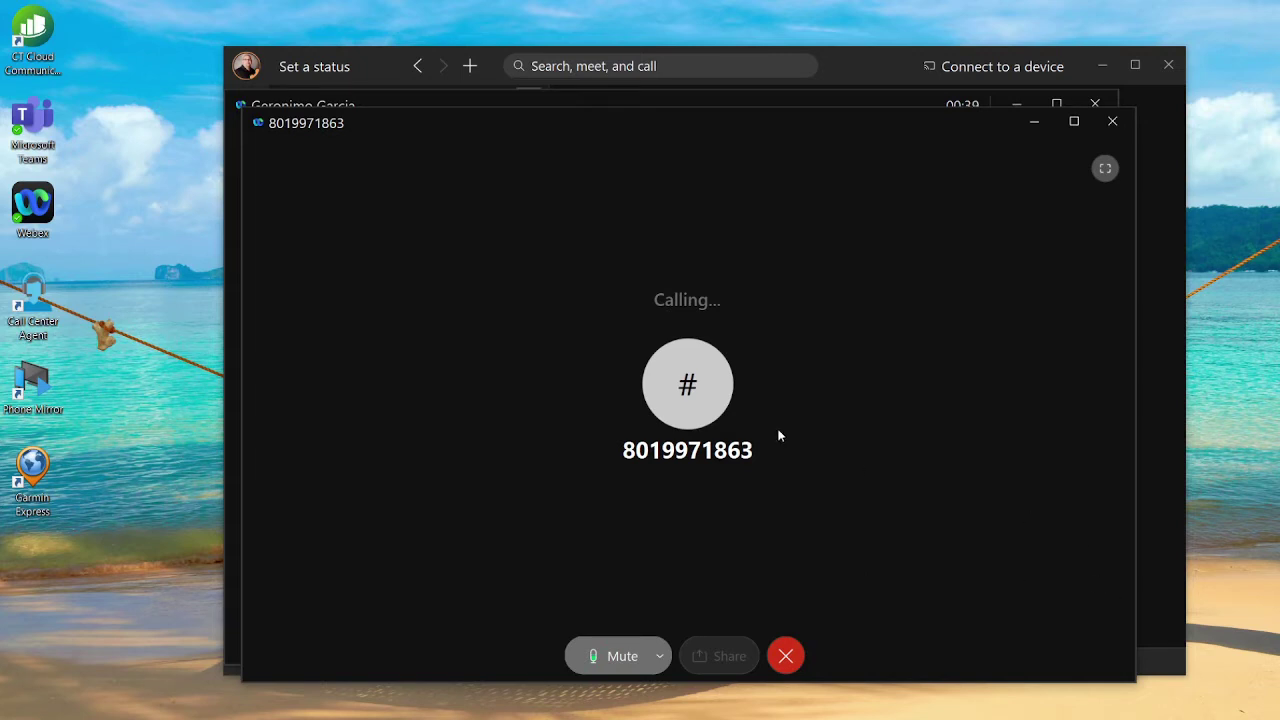
pyautogui.click(790, 344)
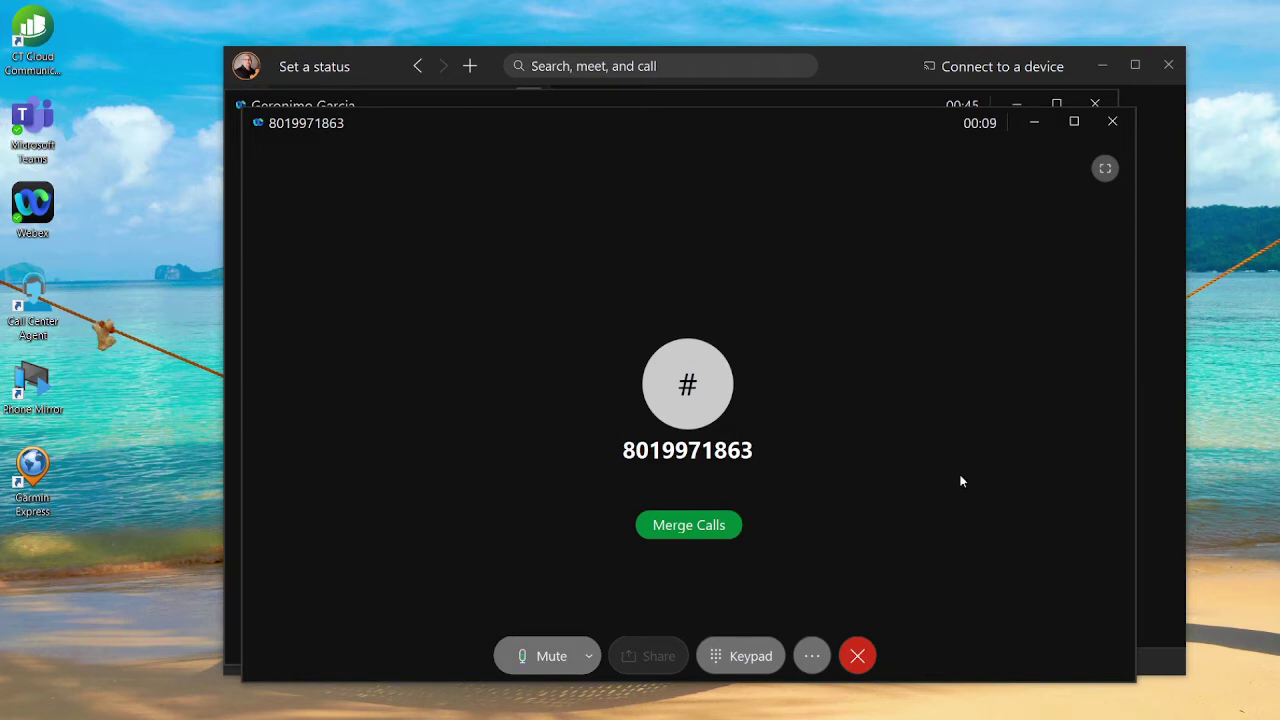
pyautogui.click(713, 530)
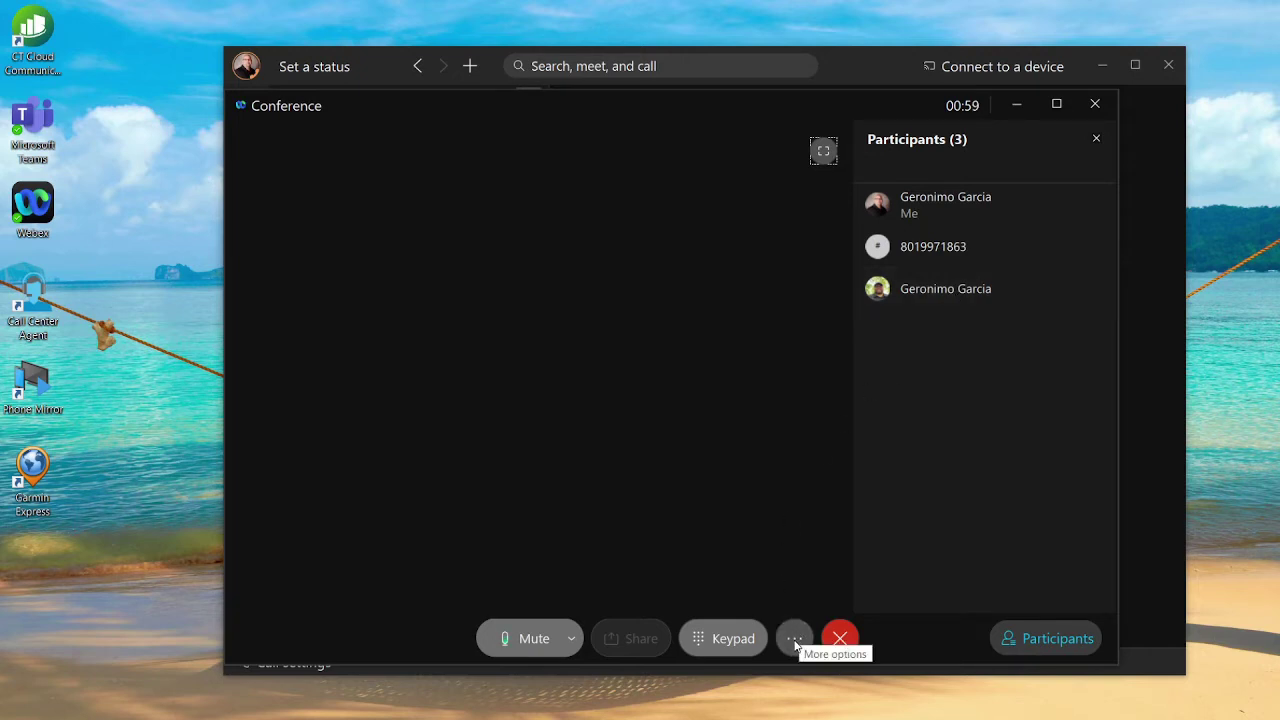
# Choose Conference from the conference call's More options to add another person.
pyautogui.click(795, 640)
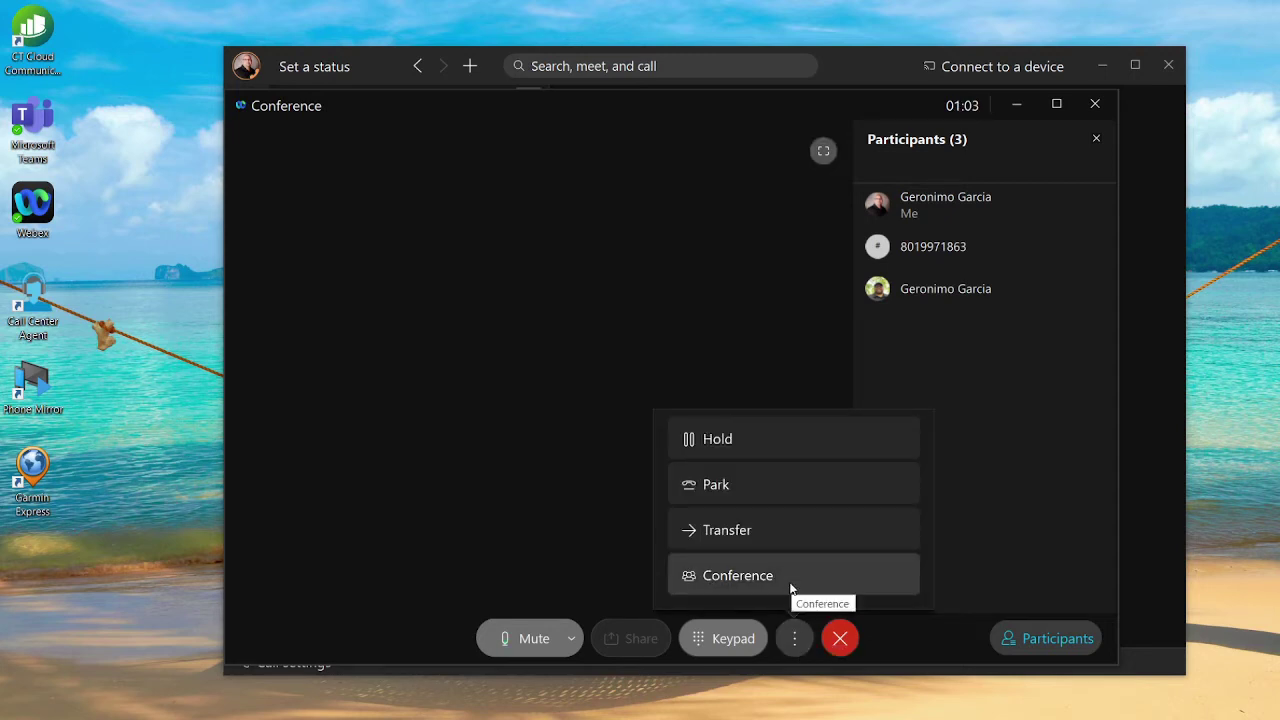
pyautogui.click(790, 578)
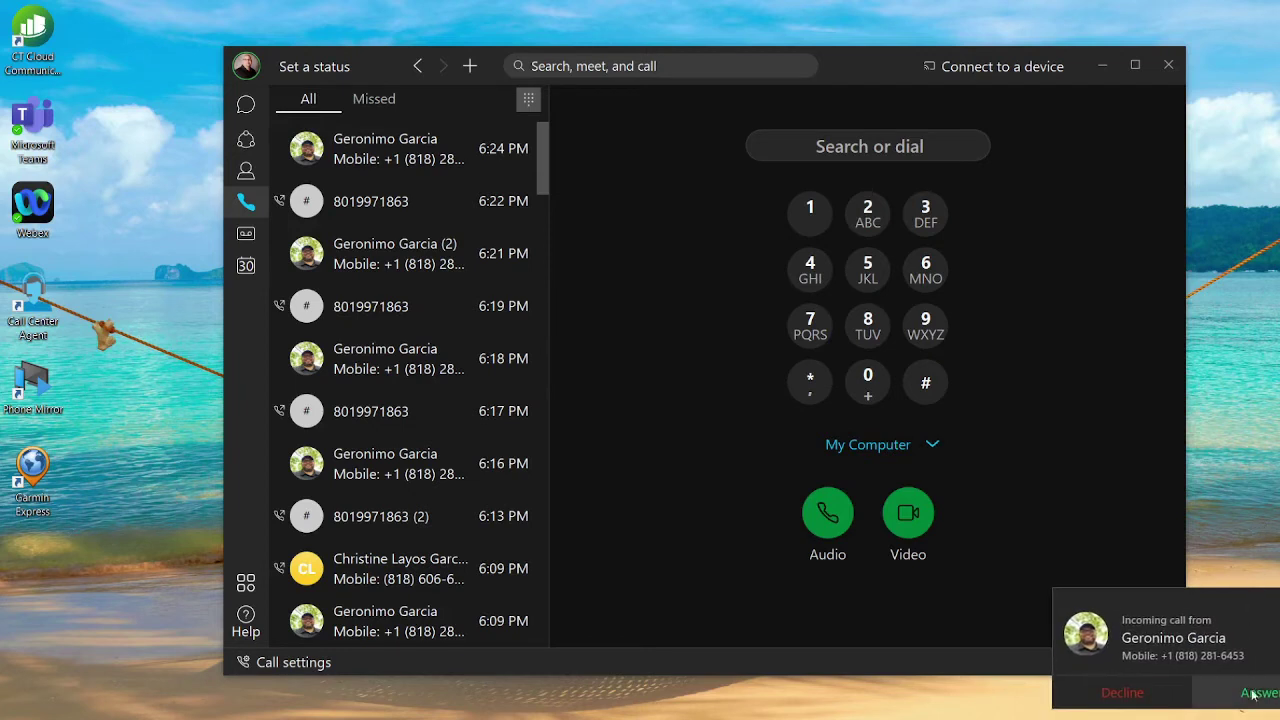
# Answer the incoming mobile call, put it on Hold, then Resume it.
pyautogui.click(1258, 694)
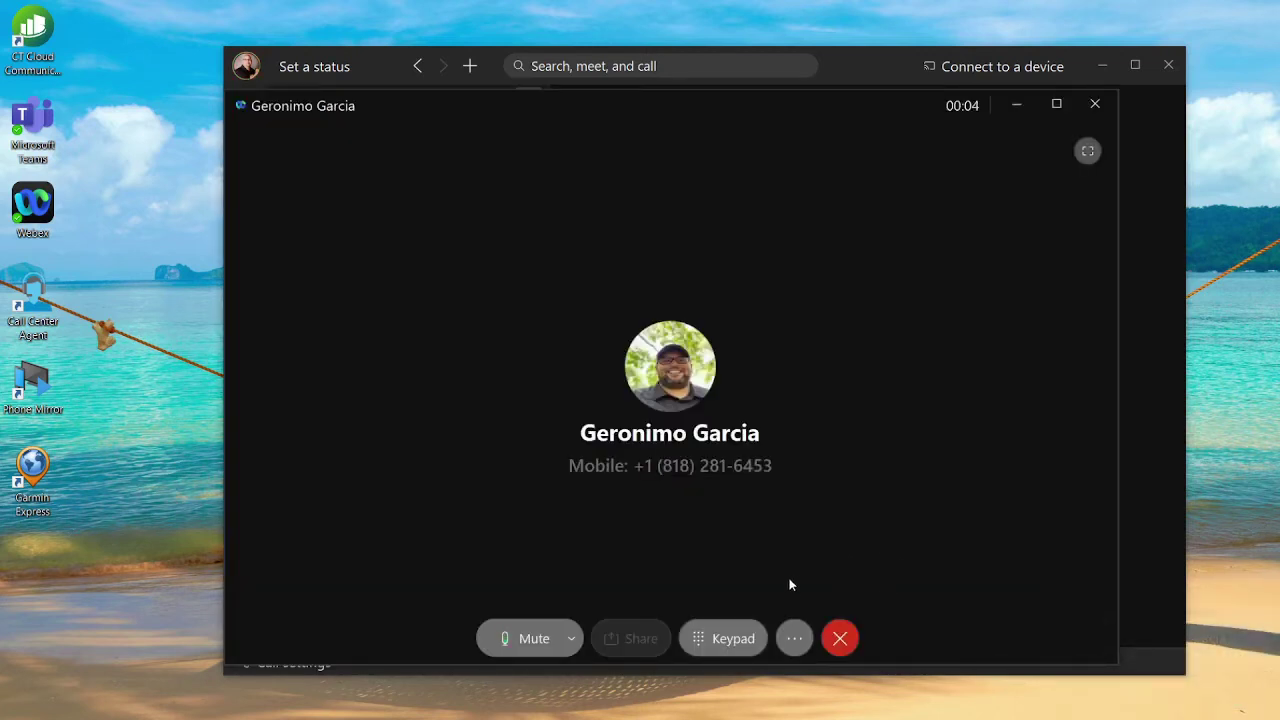
pyautogui.click(796, 642)
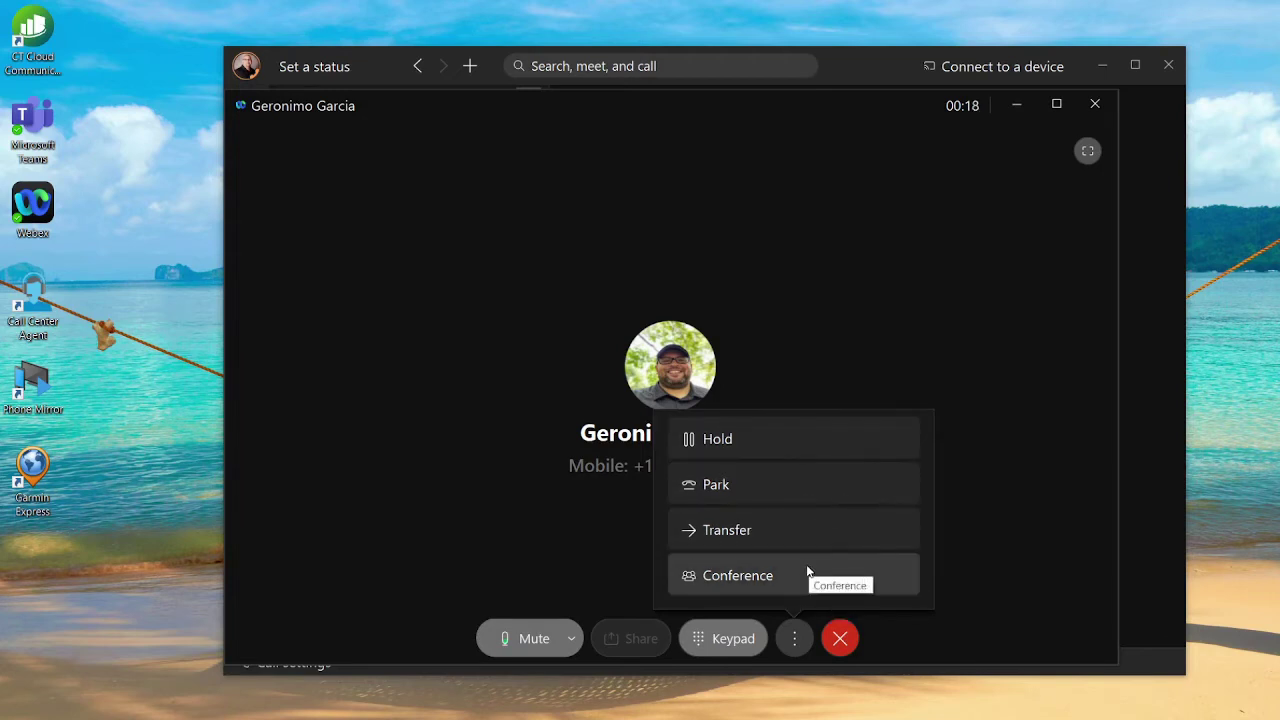
pyautogui.click(826, 446)
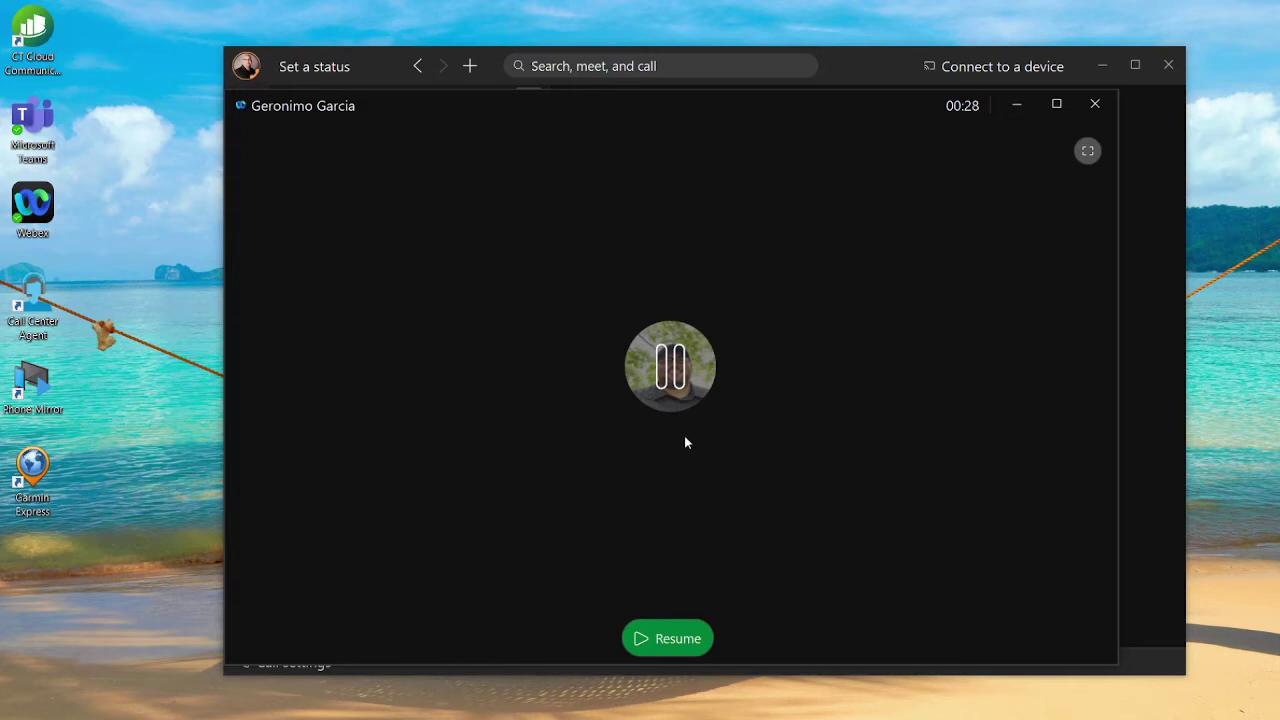
pyautogui.click(669, 642)
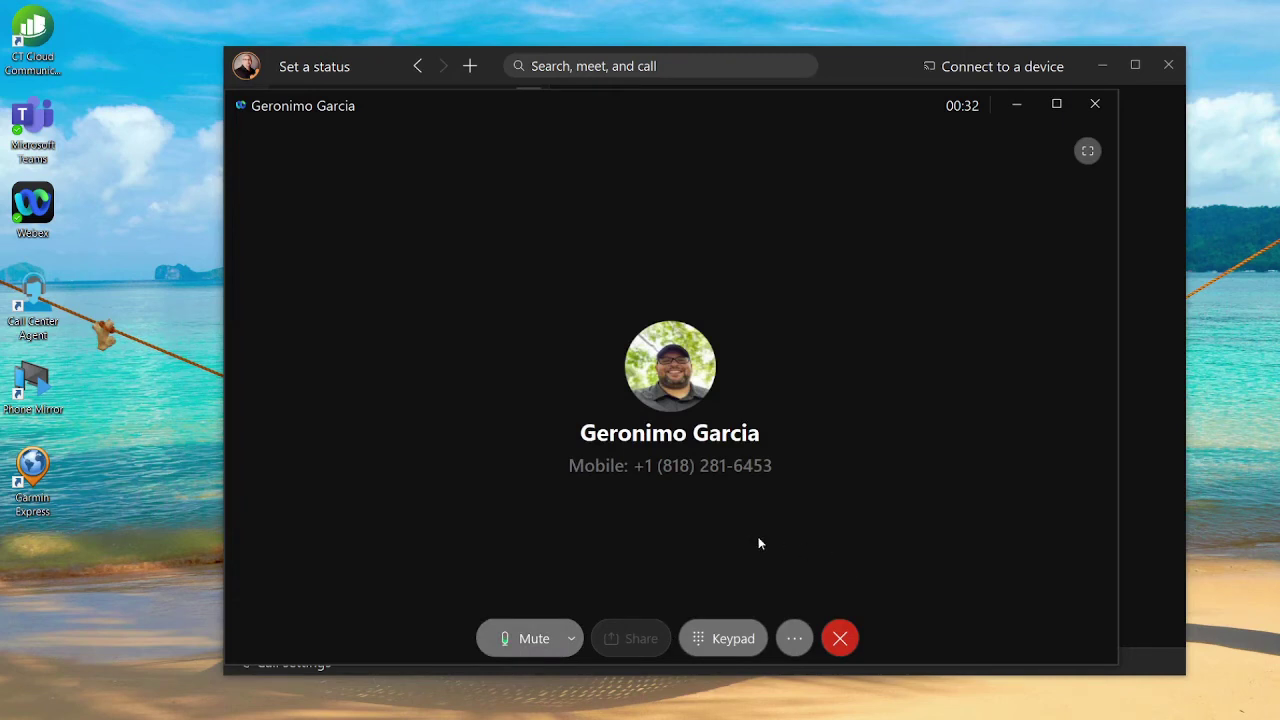
# Park the active call at *10300, then Retrieve it.
pyautogui.click(794, 639)
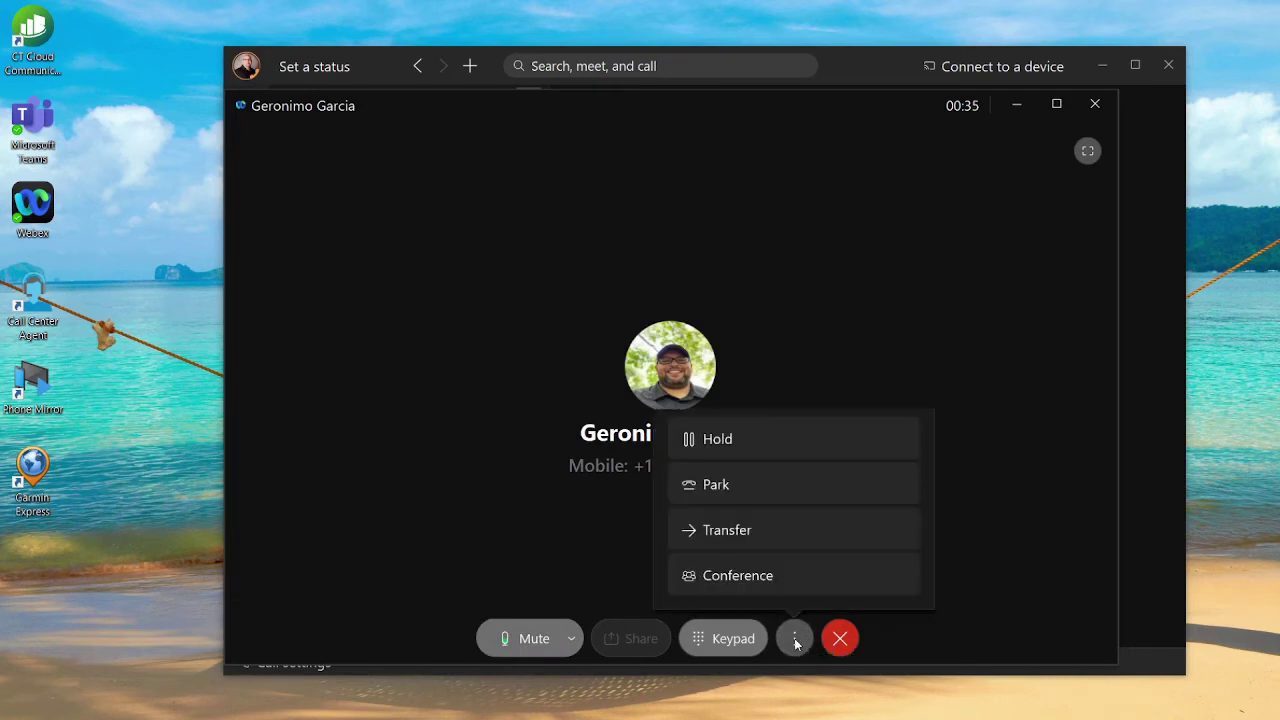
pyautogui.click(813, 494)
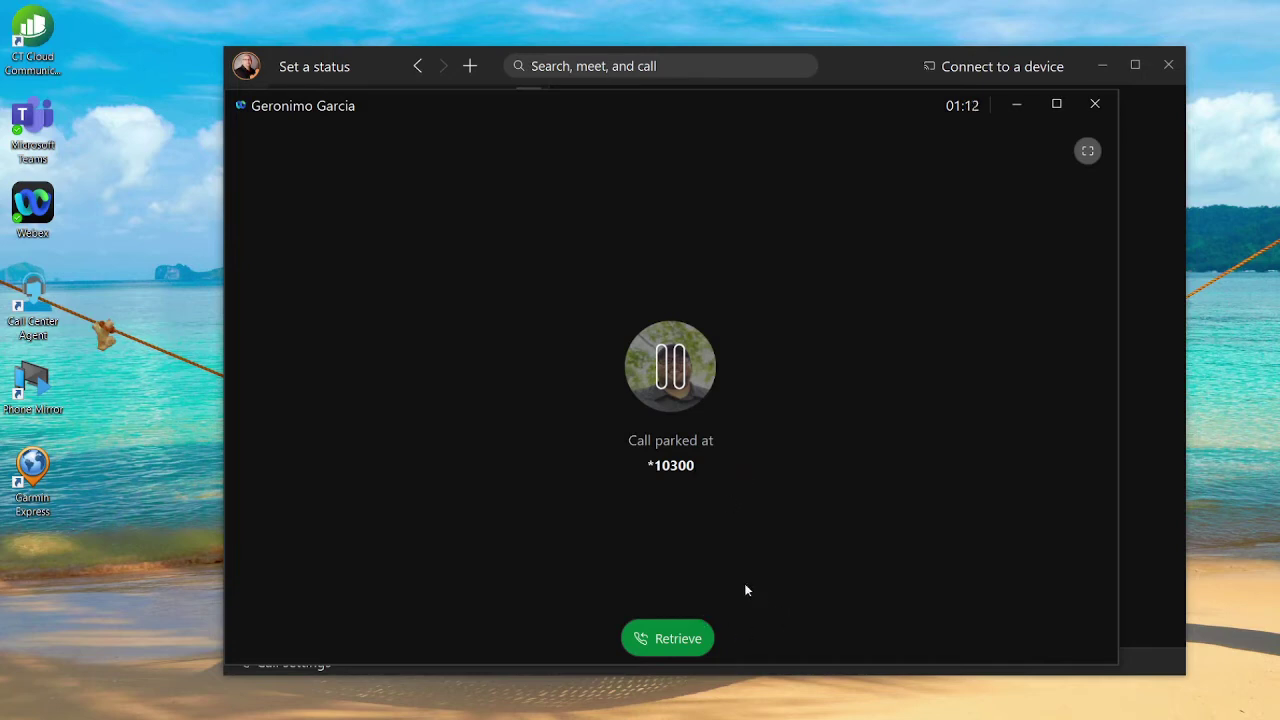
pyautogui.click(683, 637)
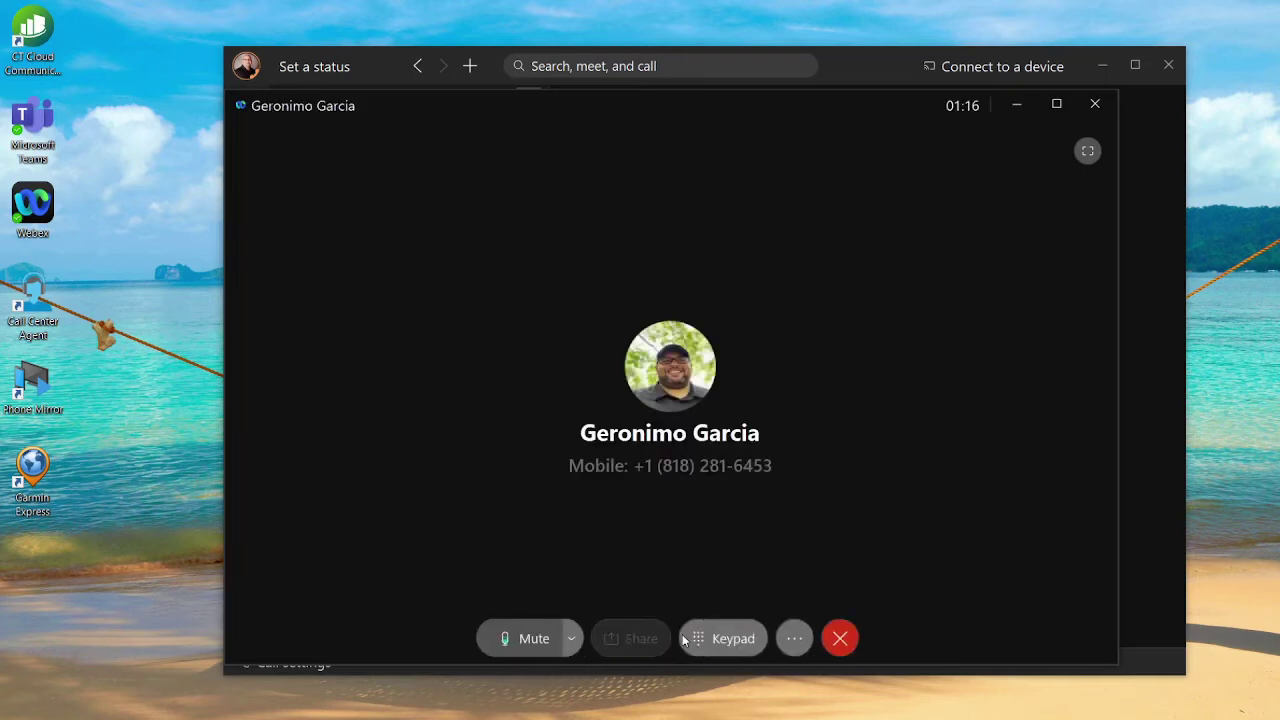
# Start a Transfer and paste the destination phone number in place of the searched name.
pyautogui.click(796, 639)
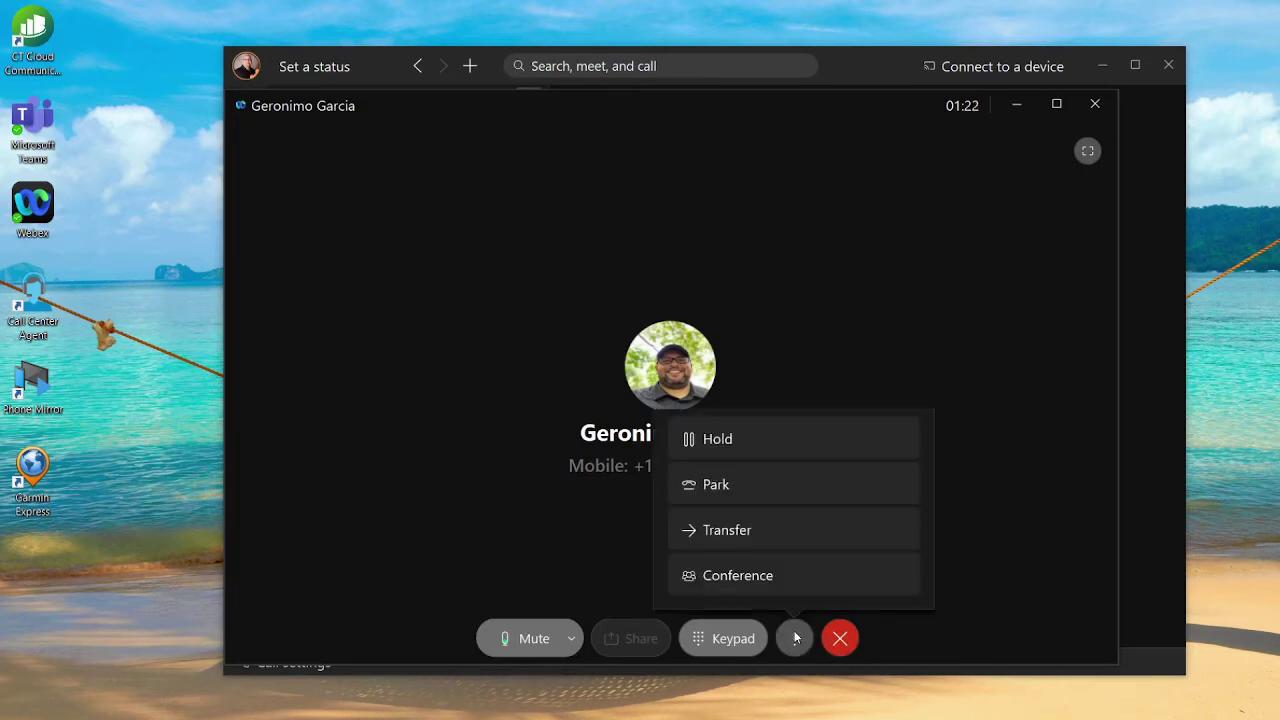
pyautogui.click(819, 538)
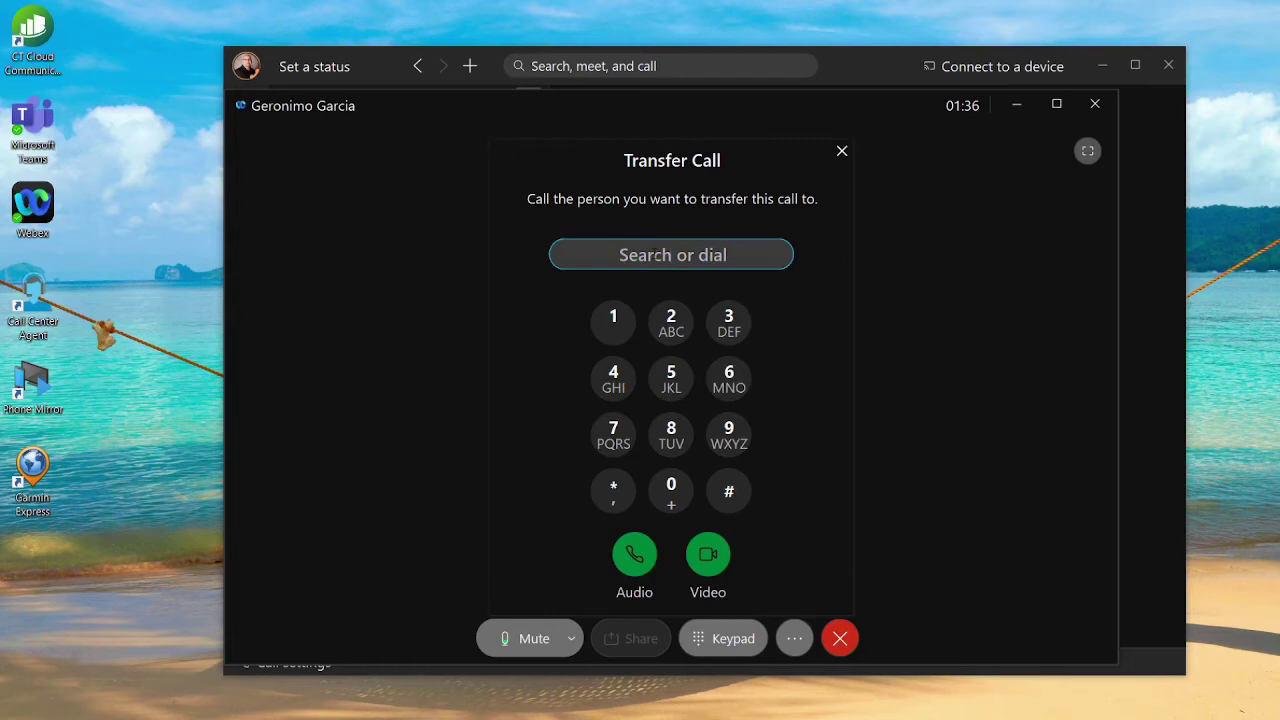
pyautogui.write('doug')
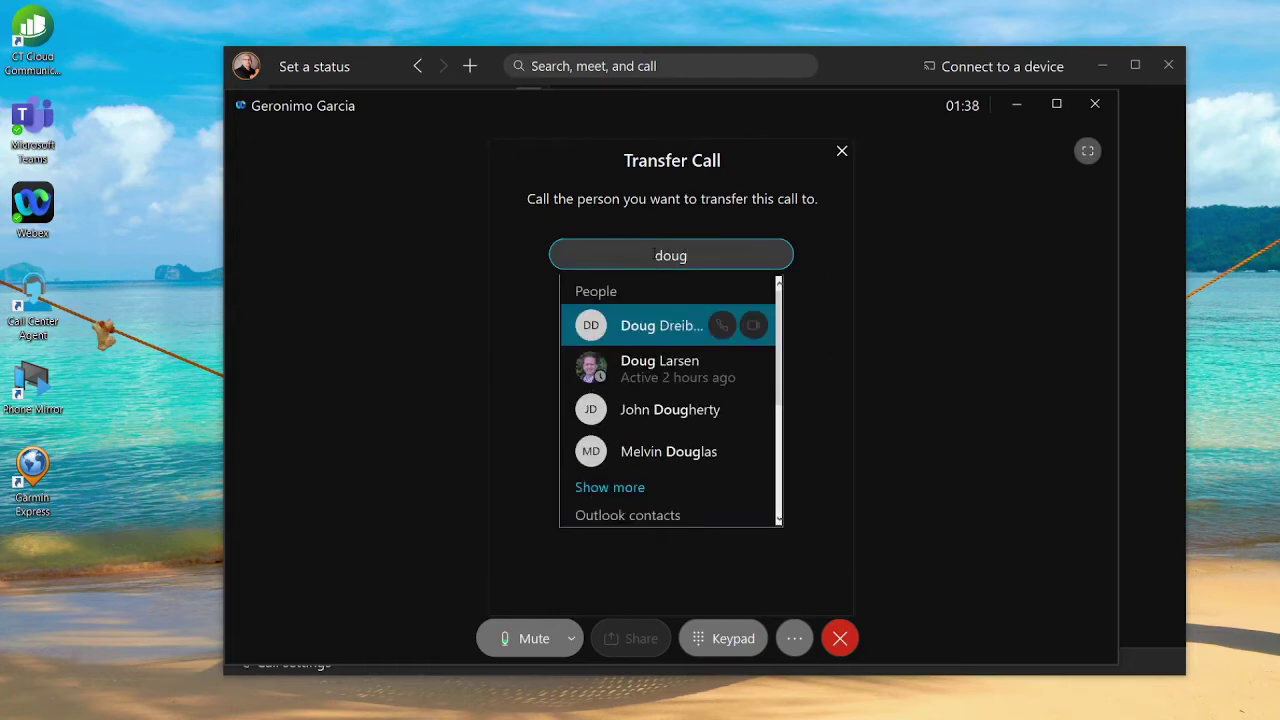
pyautogui.doubleClick(638, 255)
pyautogui.hotkey('ctrl', 'v')
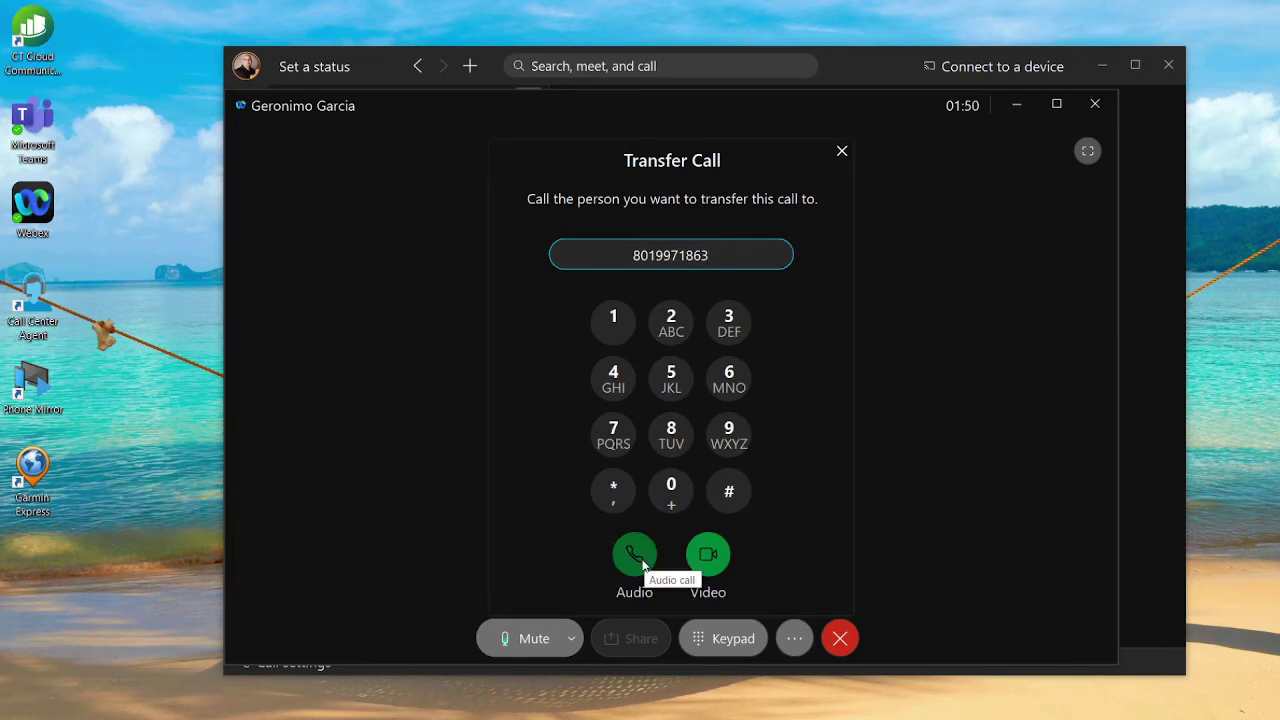
# Place an audio call to the transfer destination, accept it, and complete the transfer.
pyautogui.click(643, 565)
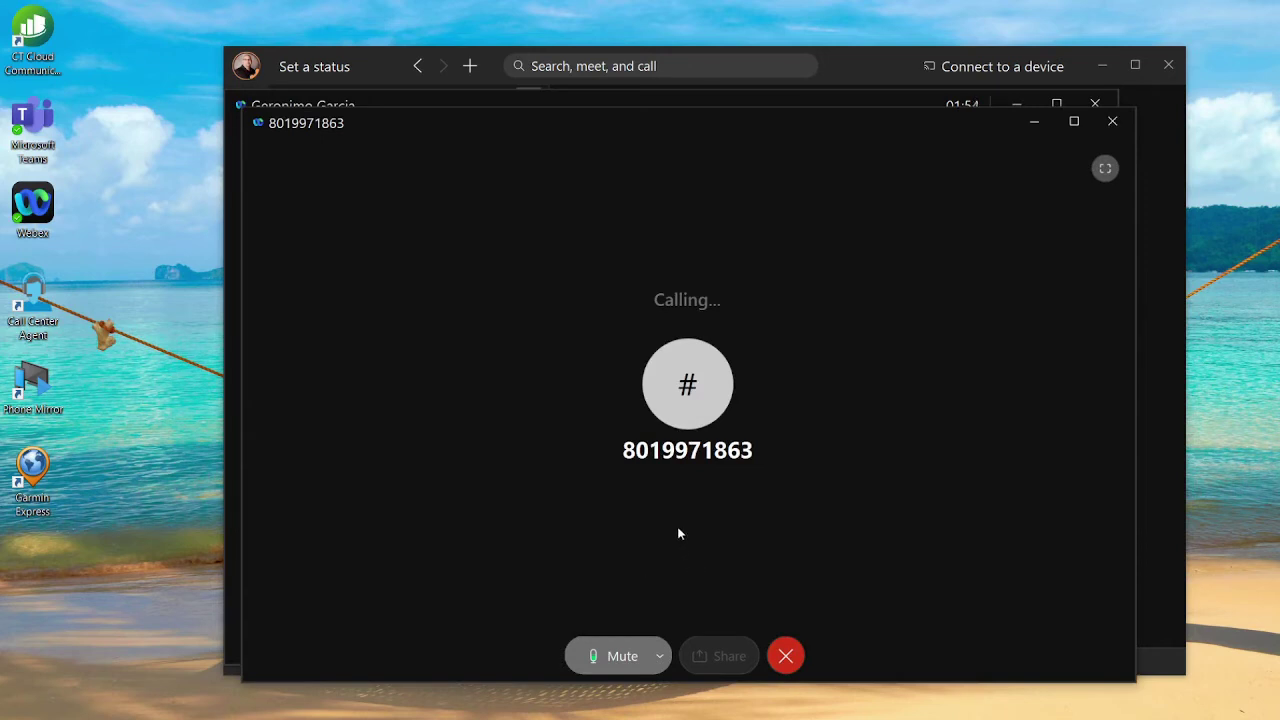
pyautogui.click(802, 347)
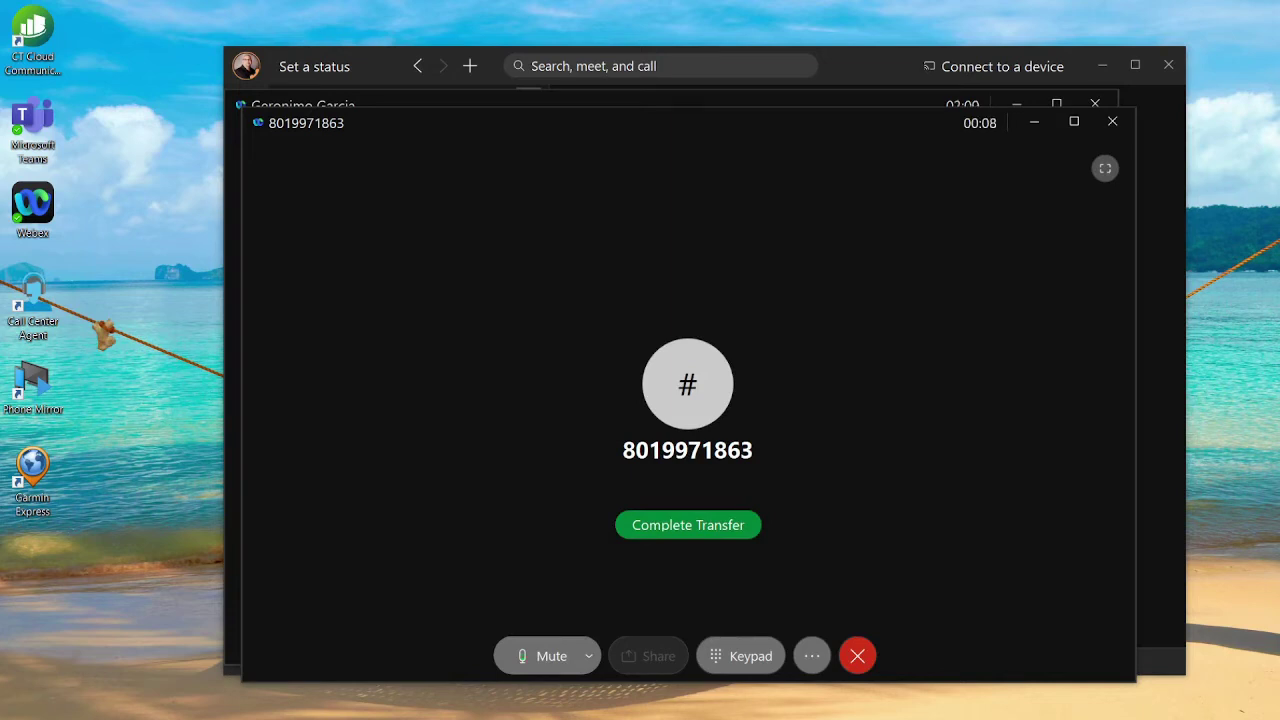
pyautogui.click(728, 538)
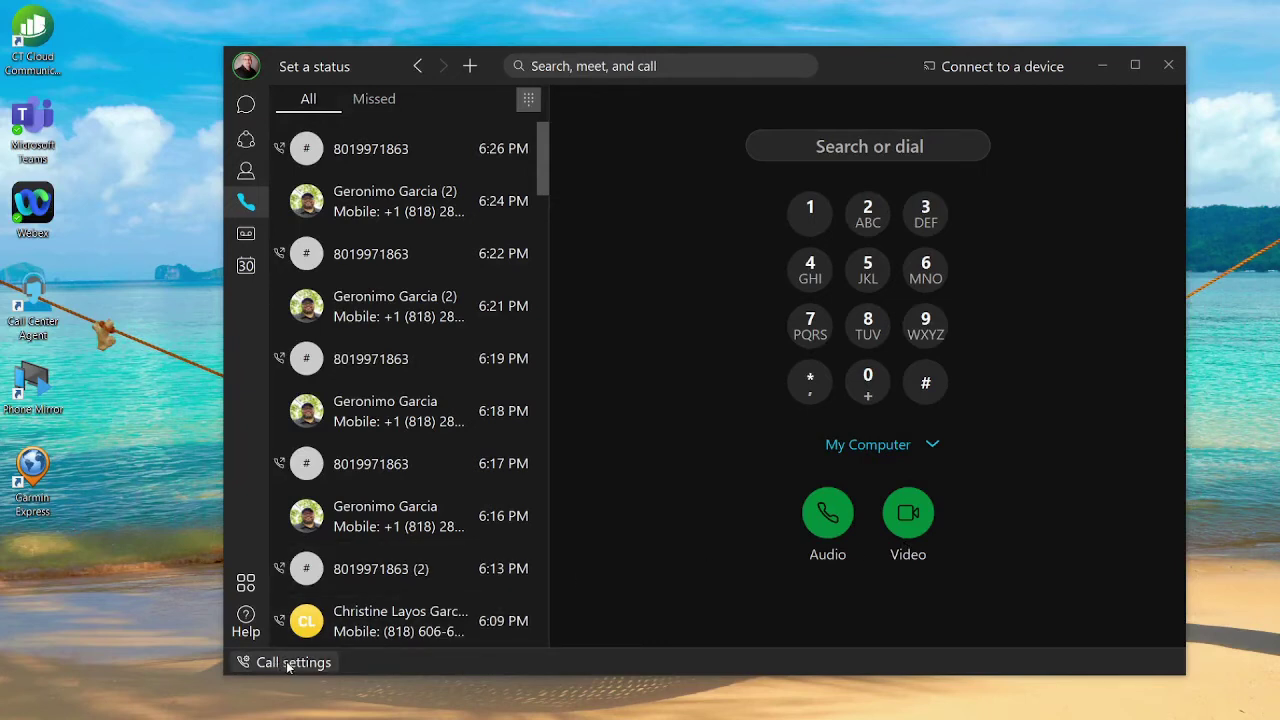
# In call settings, set the Call Forward option to Voicemail.
pyautogui.click(304, 664)
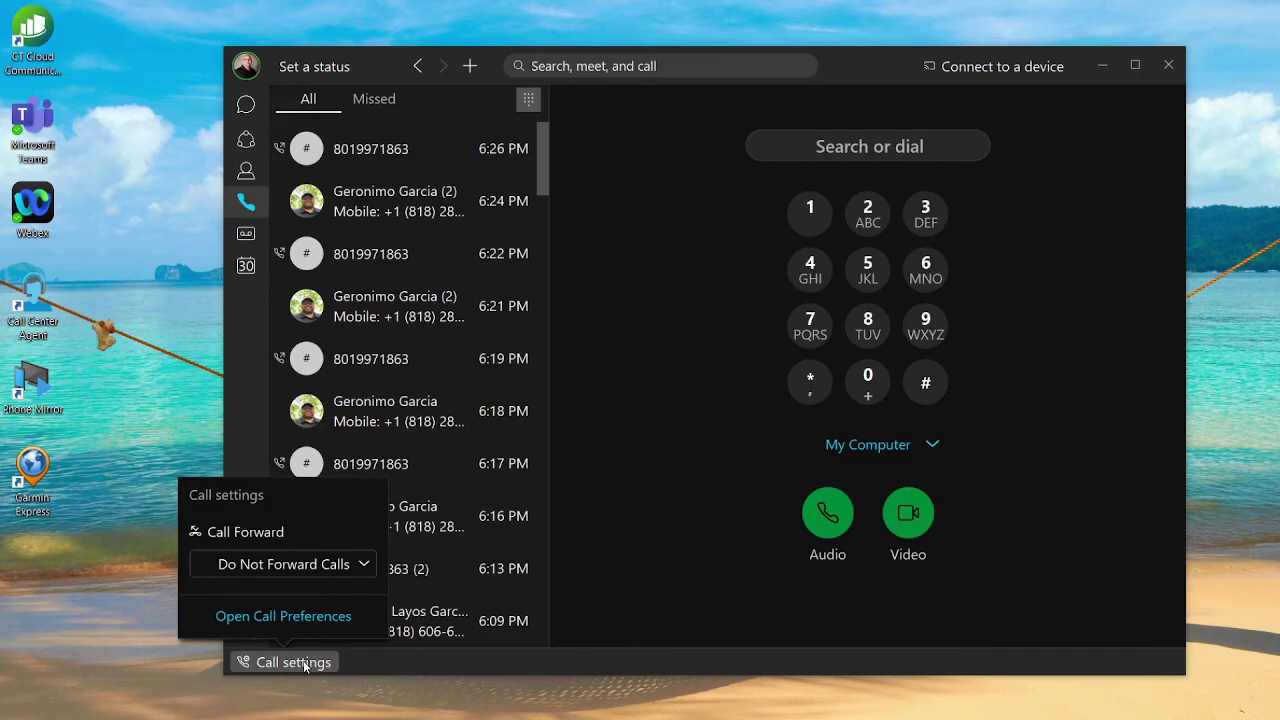
pyautogui.click(366, 566)
pyautogui.click(343, 624)
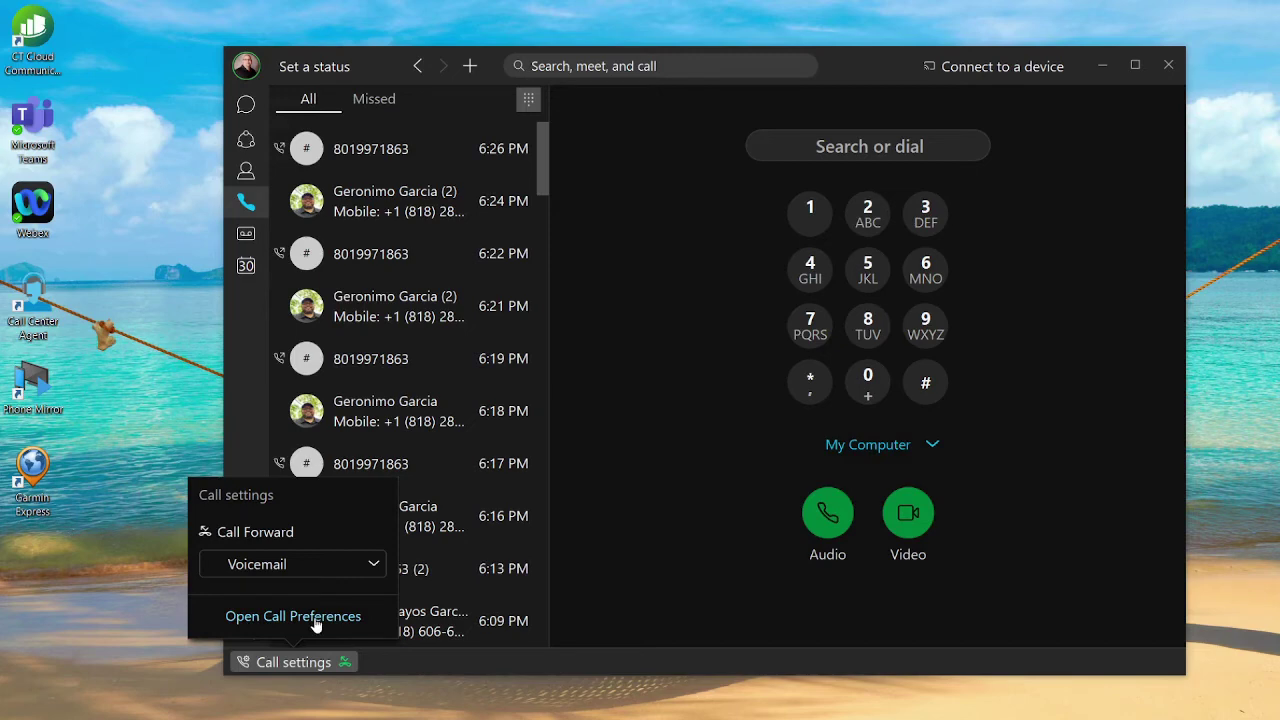
# In the full calling preferences, add a call forward number entry with the phone number and save.
pyautogui.click(316, 617)
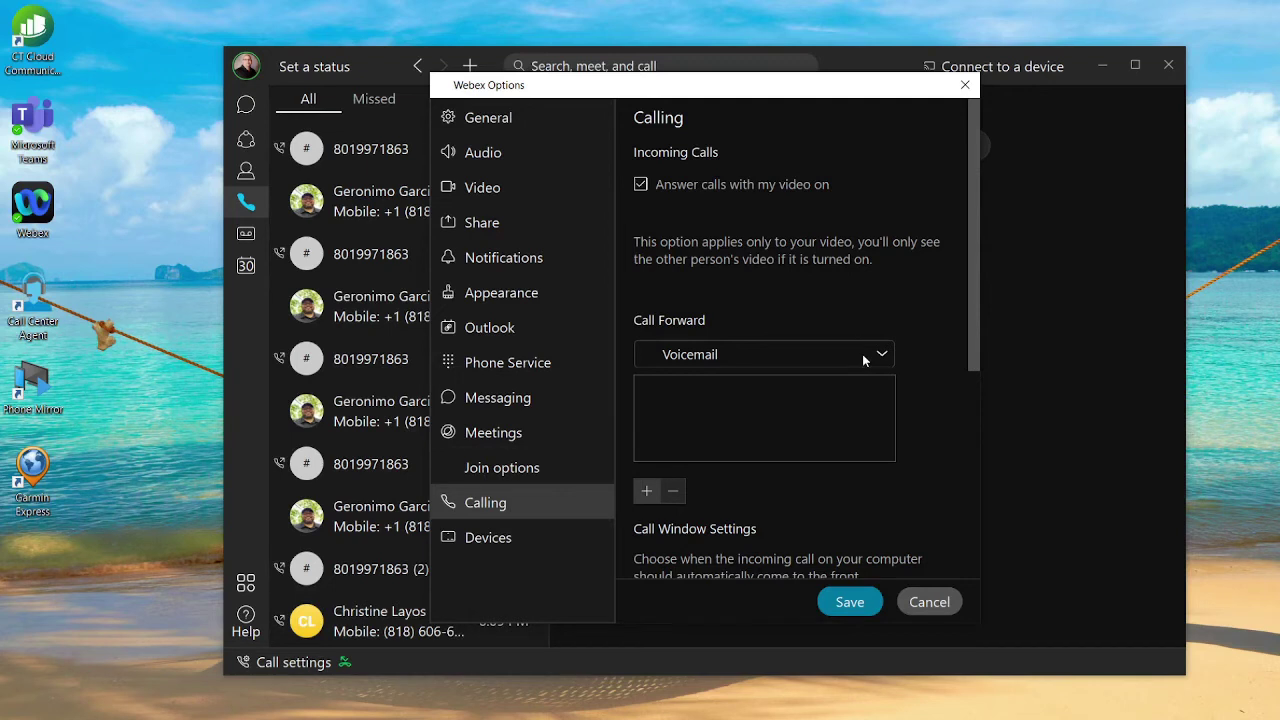
pyautogui.click(647, 491)
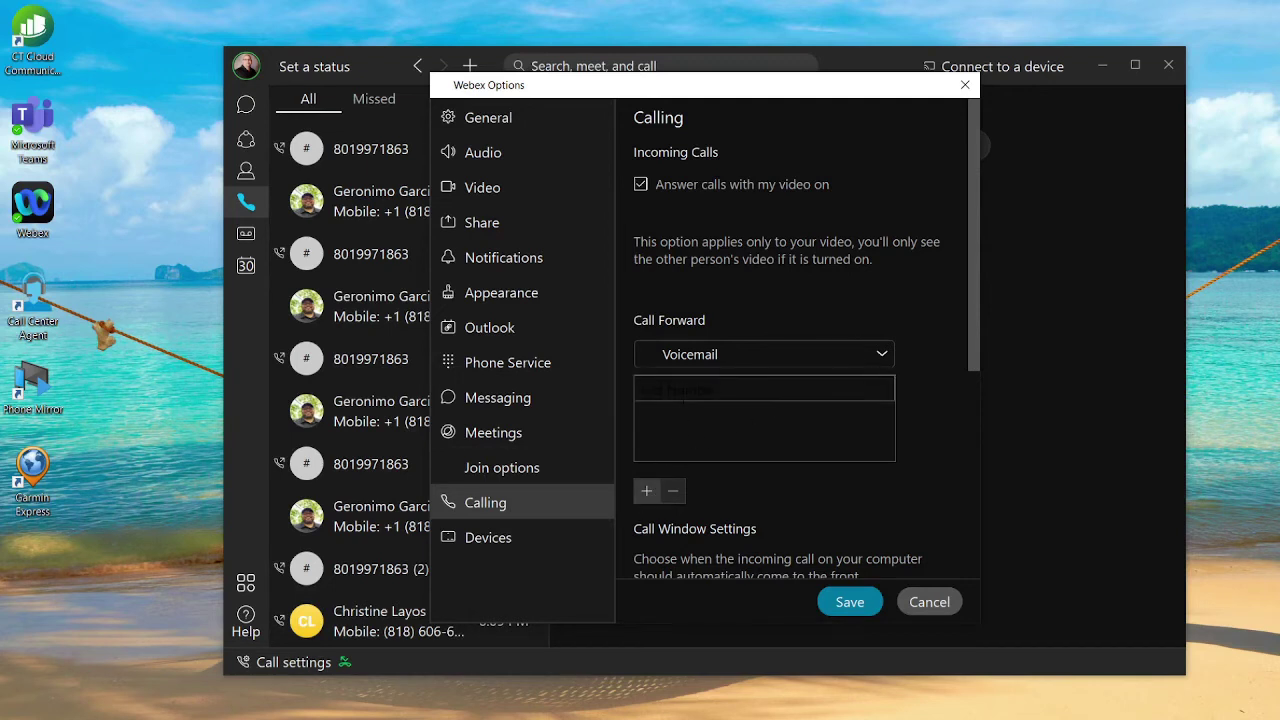
pyautogui.click(847, 601)
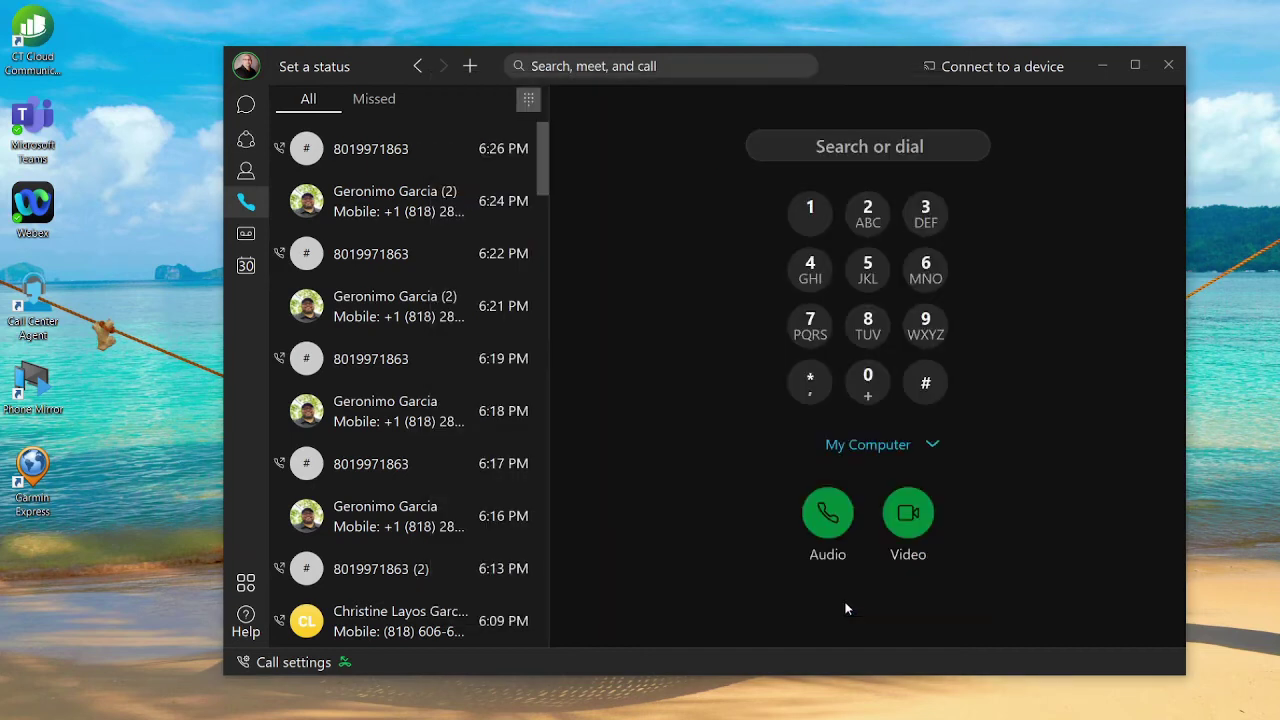
# Change Call Forward in call settings from voicemail to the mobile number.
pyautogui.click(290, 662)
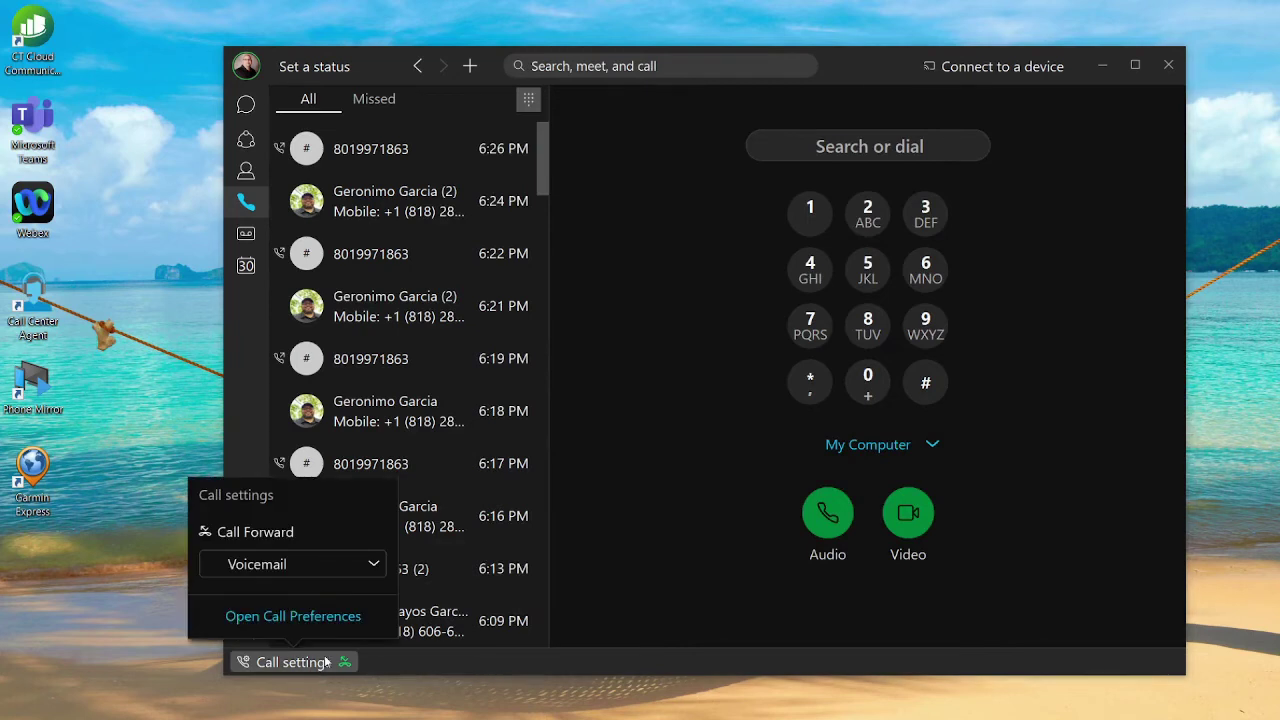
pyautogui.click(378, 564)
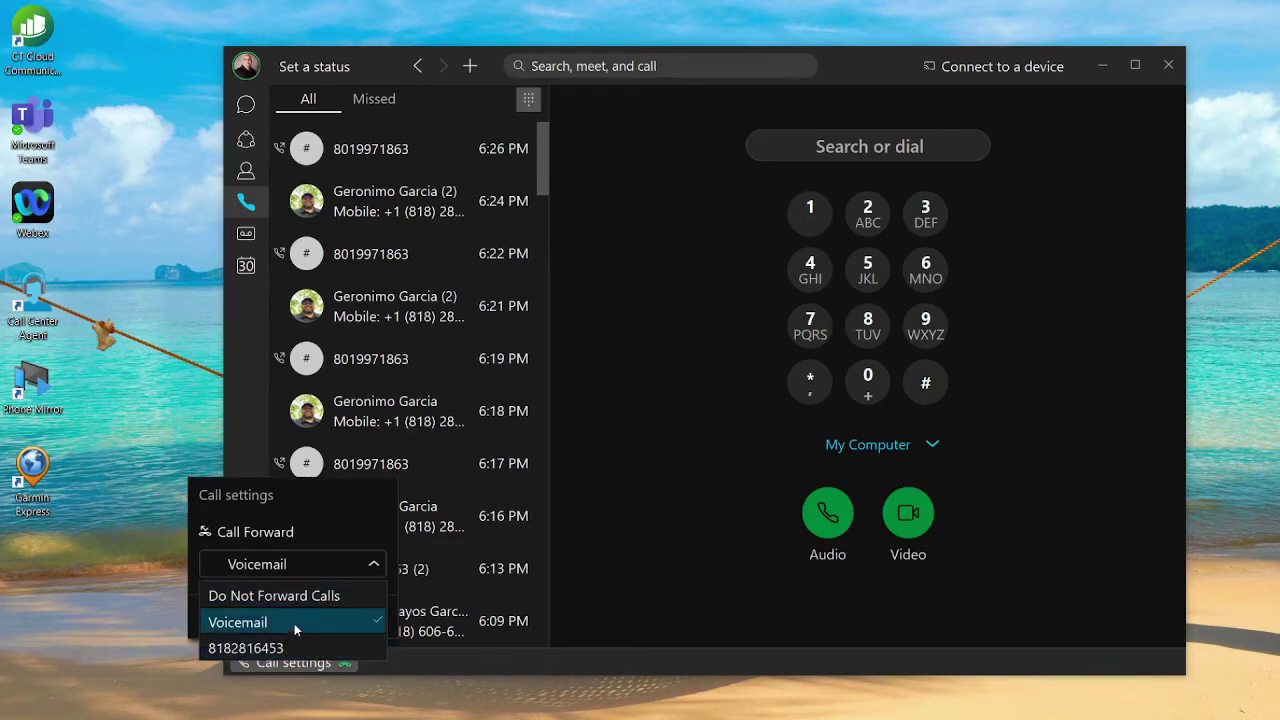
pyautogui.click(290, 648)
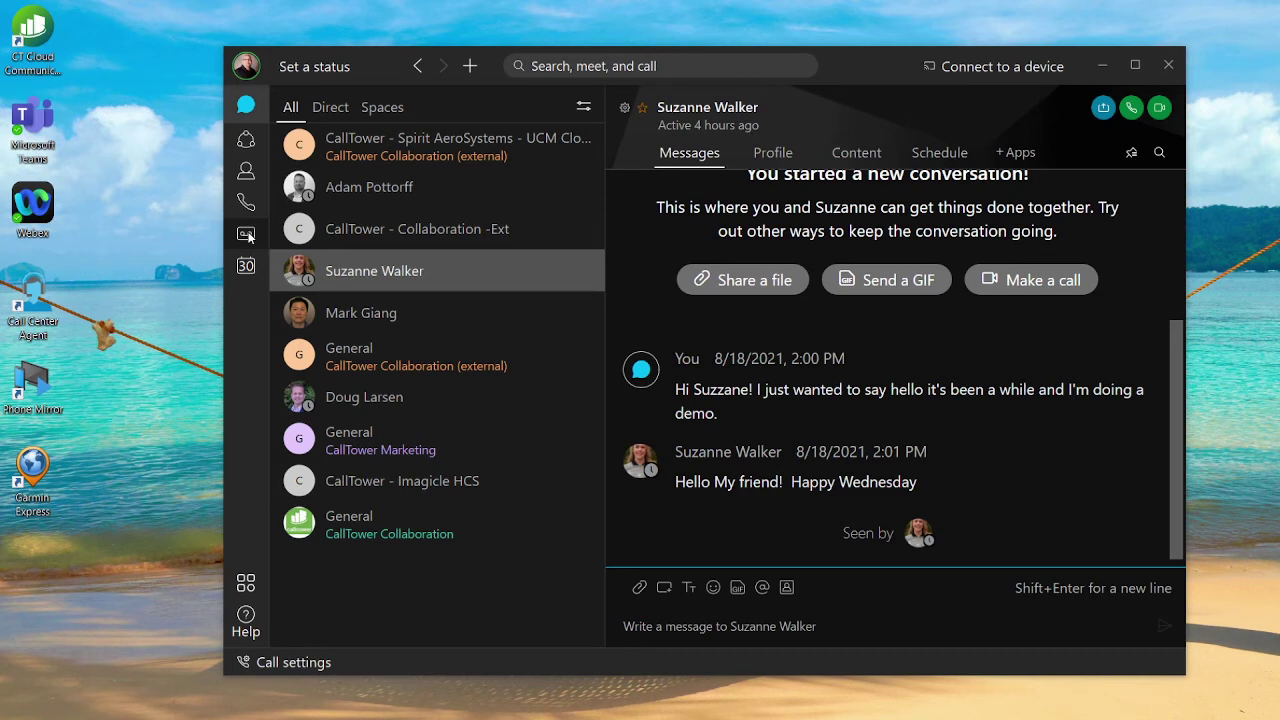
# Open the voicemail inbox, toggle the Unread filter and back to Inbox, and select the message.
pyautogui.click(249, 234)
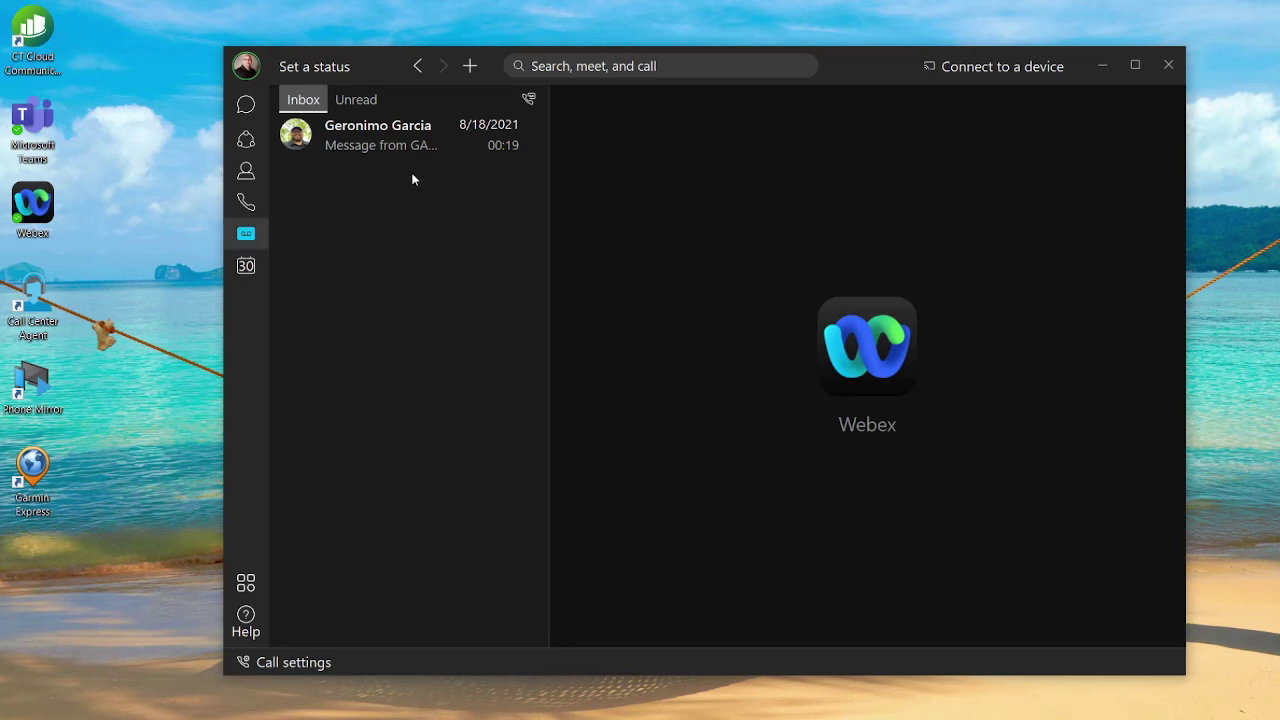
pyautogui.click(358, 99)
pyautogui.click(304, 100)
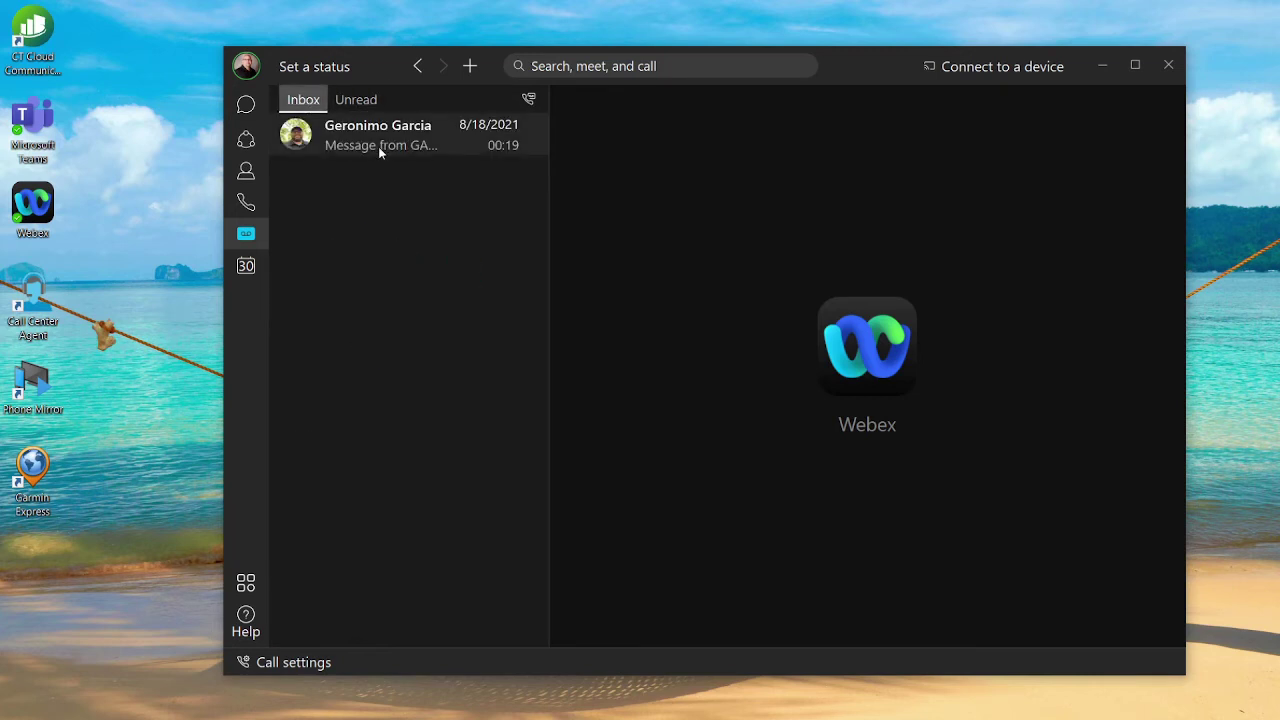
pyautogui.click(443, 146)
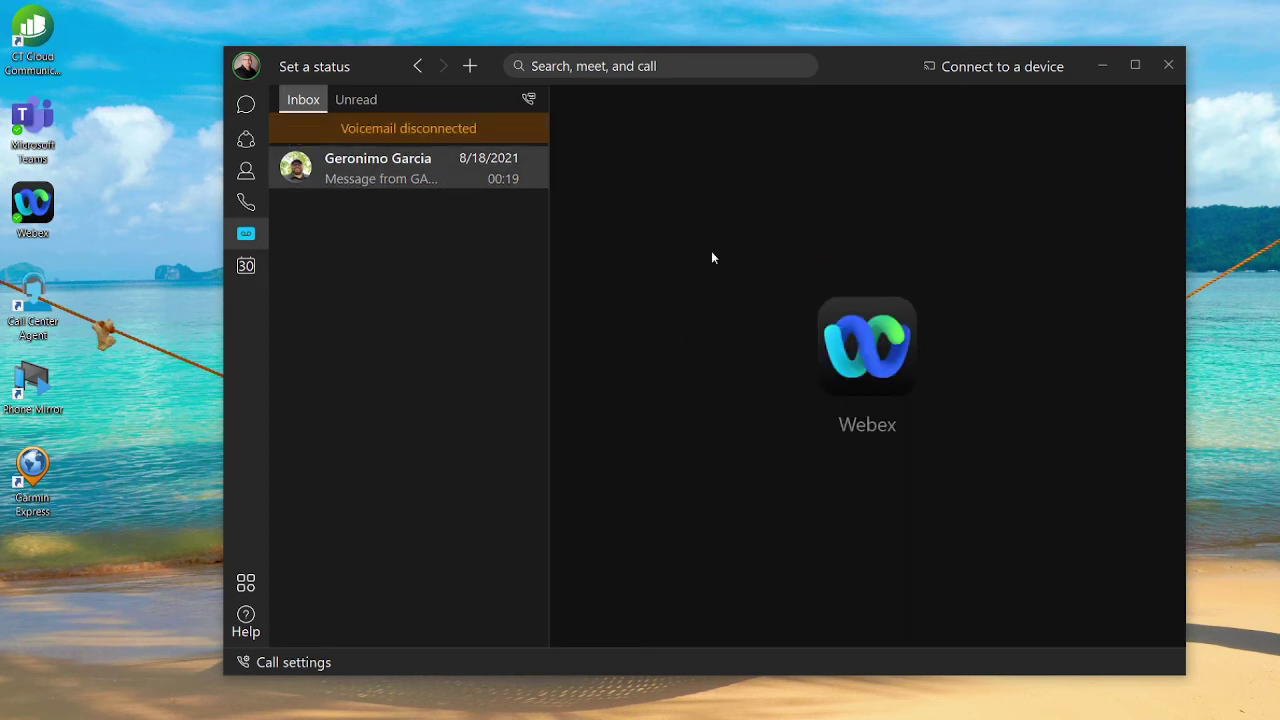
# Open the voicemail, play it, and skip ahead to about three quarters through.
pyautogui.click(429, 178)
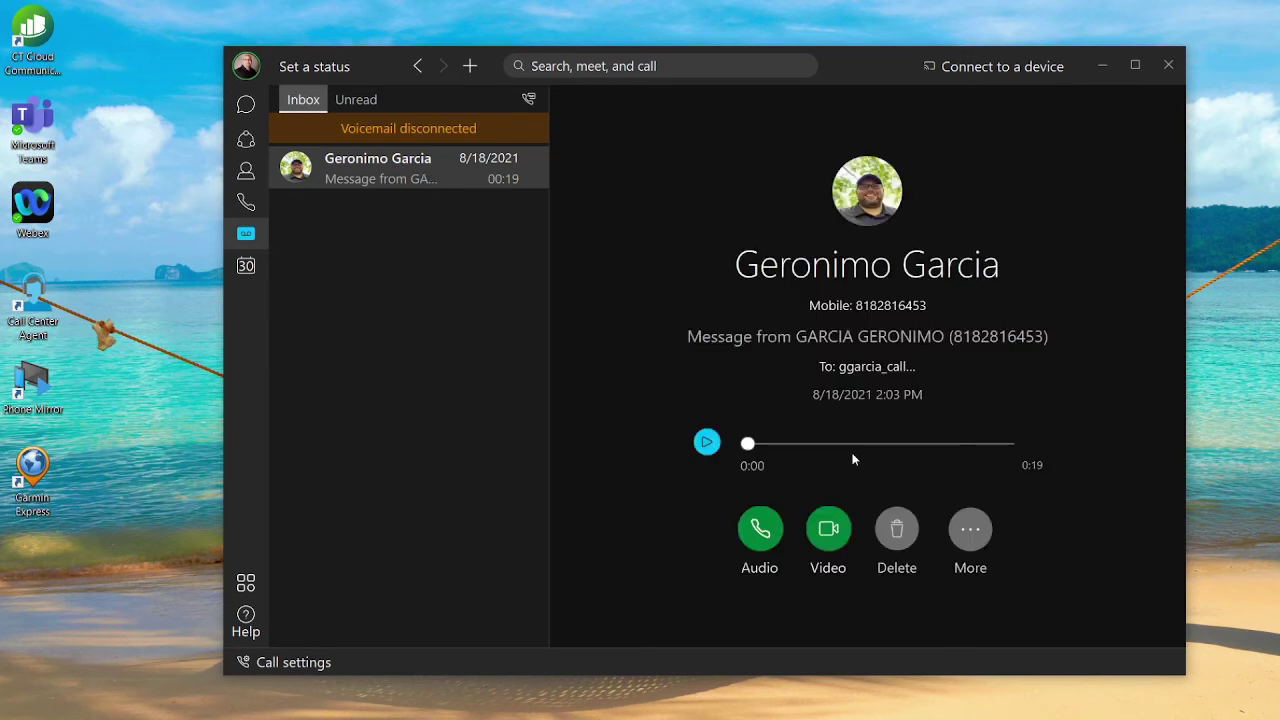
pyautogui.click(748, 446)
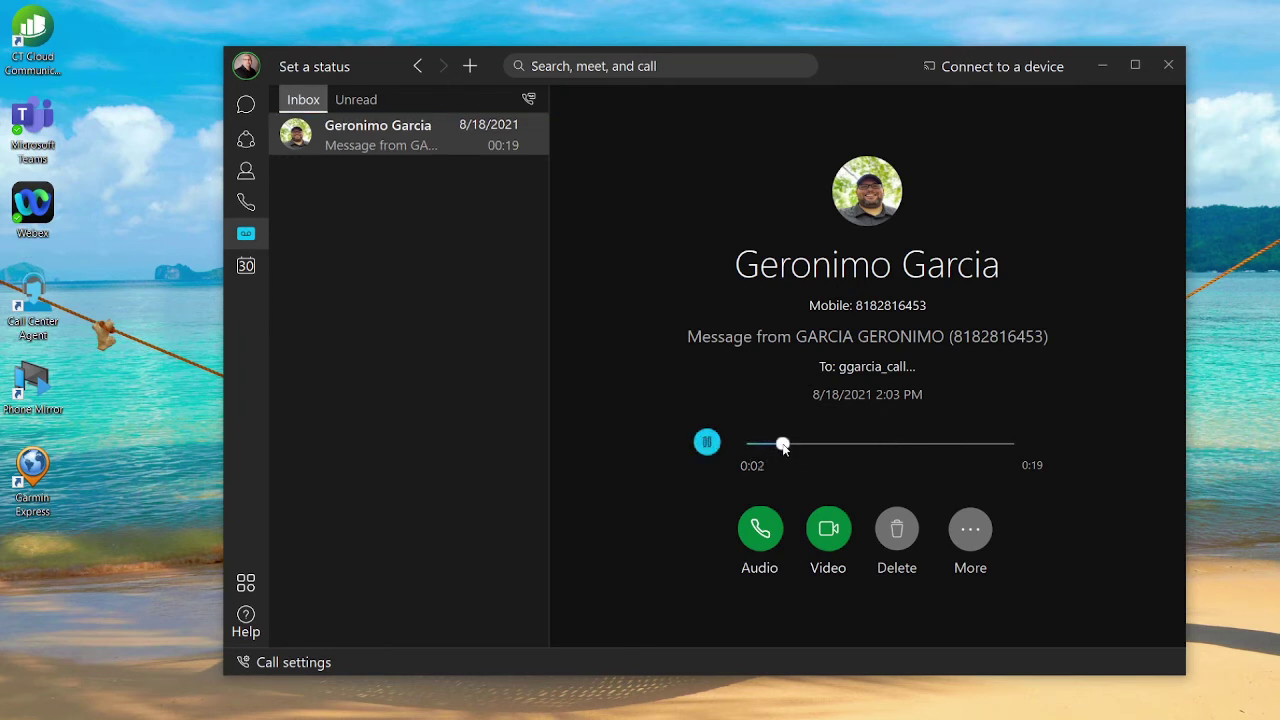
pyautogui.moveTo(783, 444); pyautogui.dragTo(951, 458)
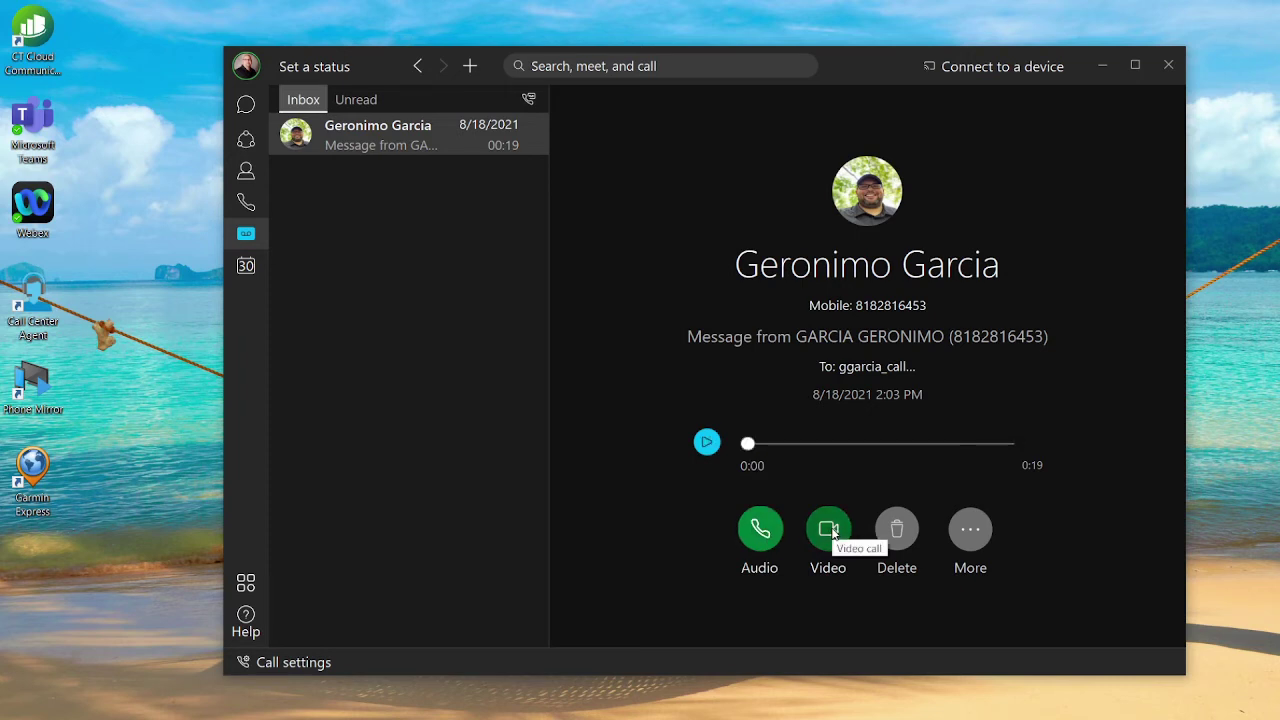
# Mark the voicemail unread, filter to Unread, and return to the Calling view with Ctrl+3.
pyautogui.click(970, 530)
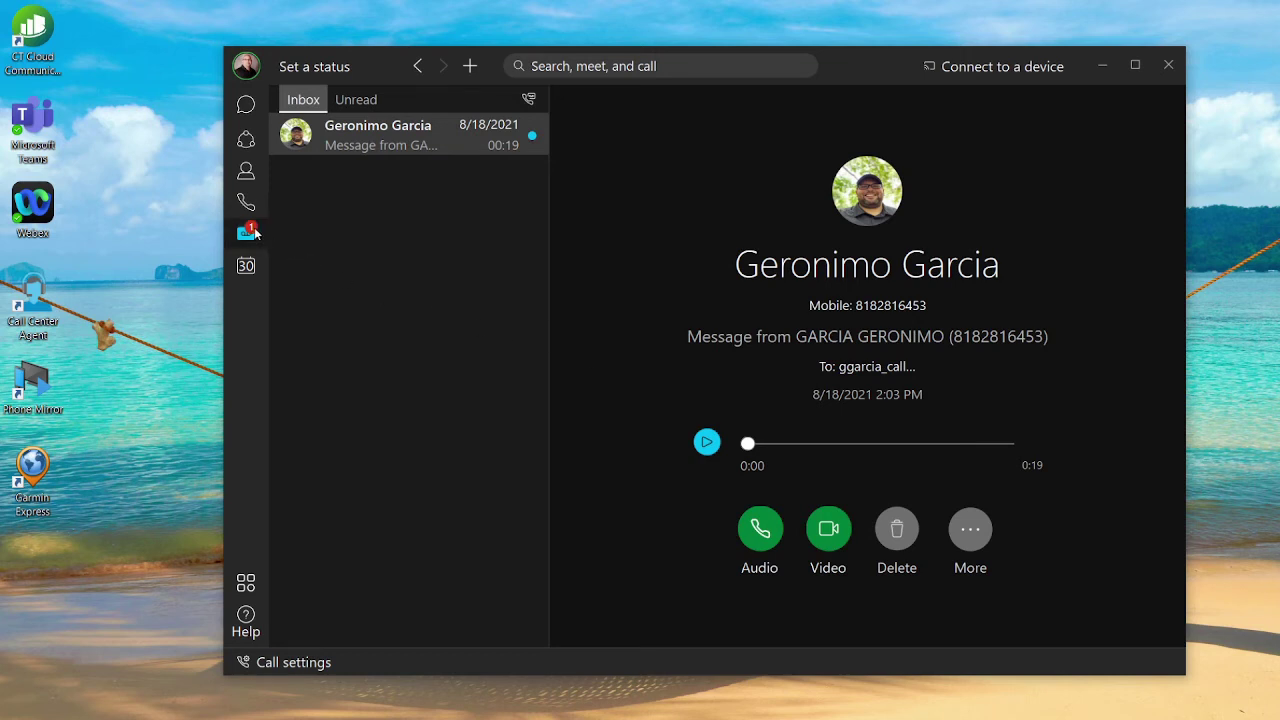
pyautogui.click(350, 104)
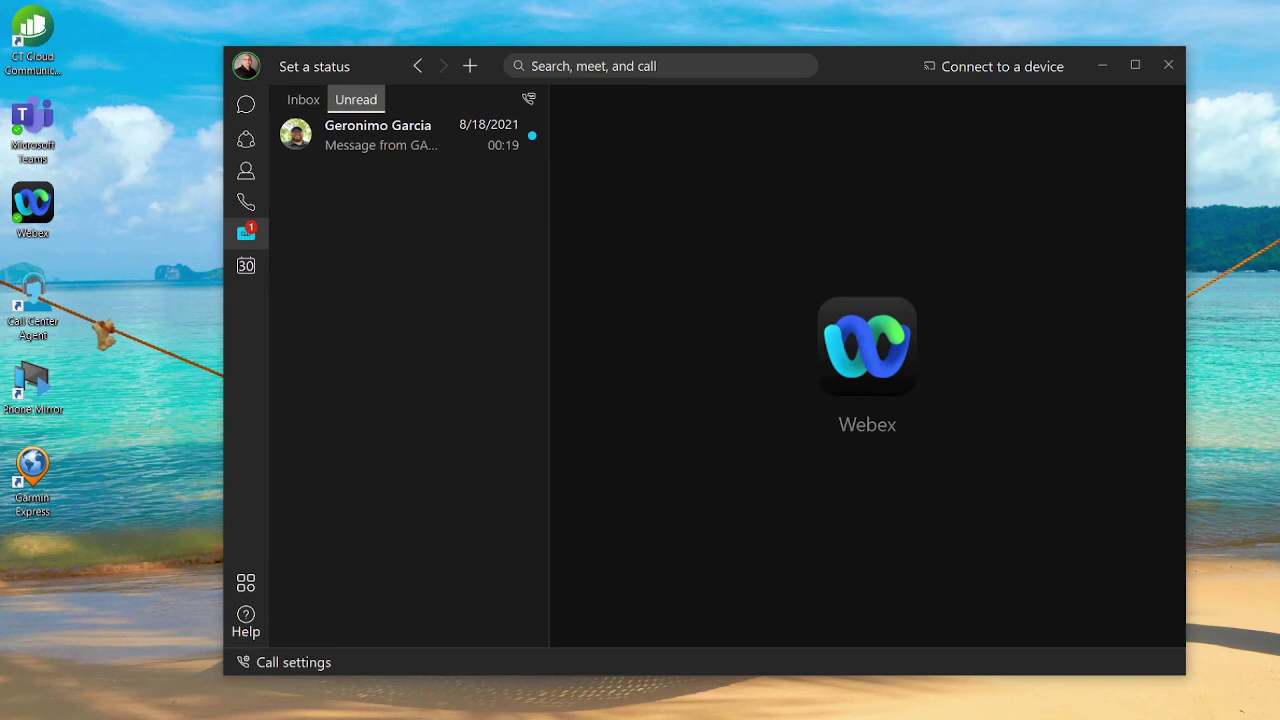
pyautogui.hotkey('ctrl', '3')
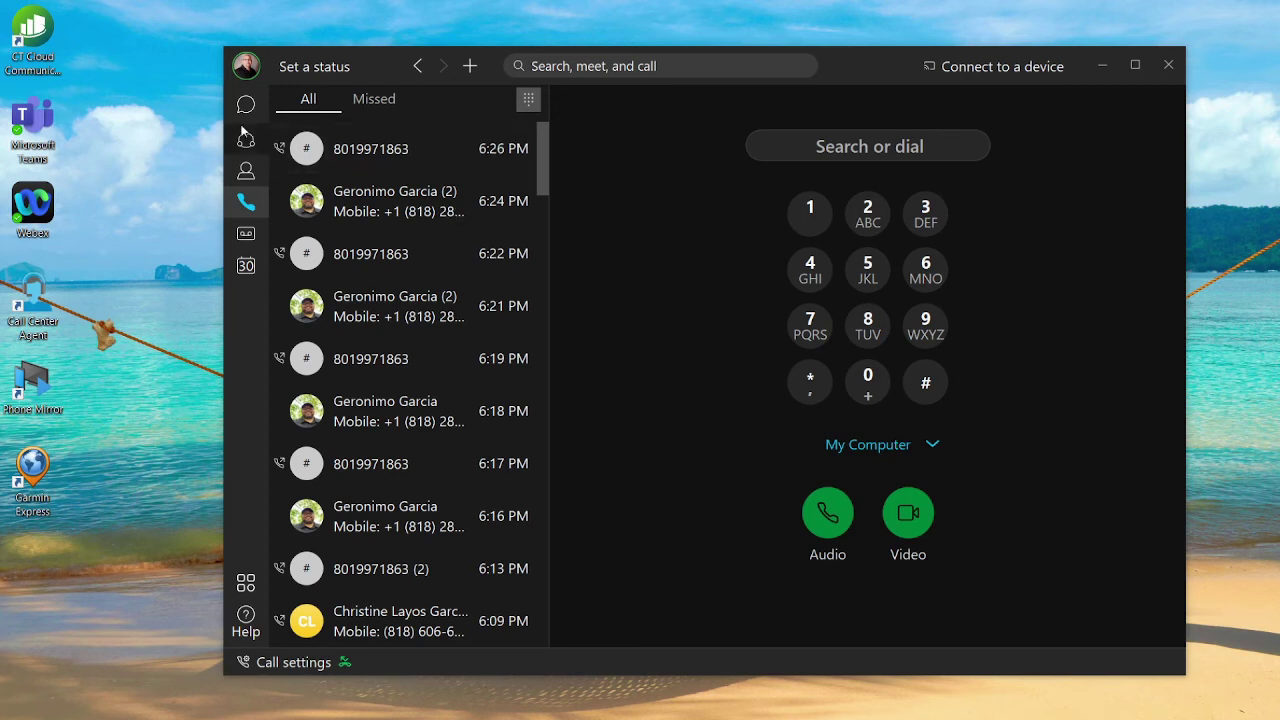
# From the avatar's availability options, show the do-not-disturb duration choices.
pyautogui.click(246, 68)
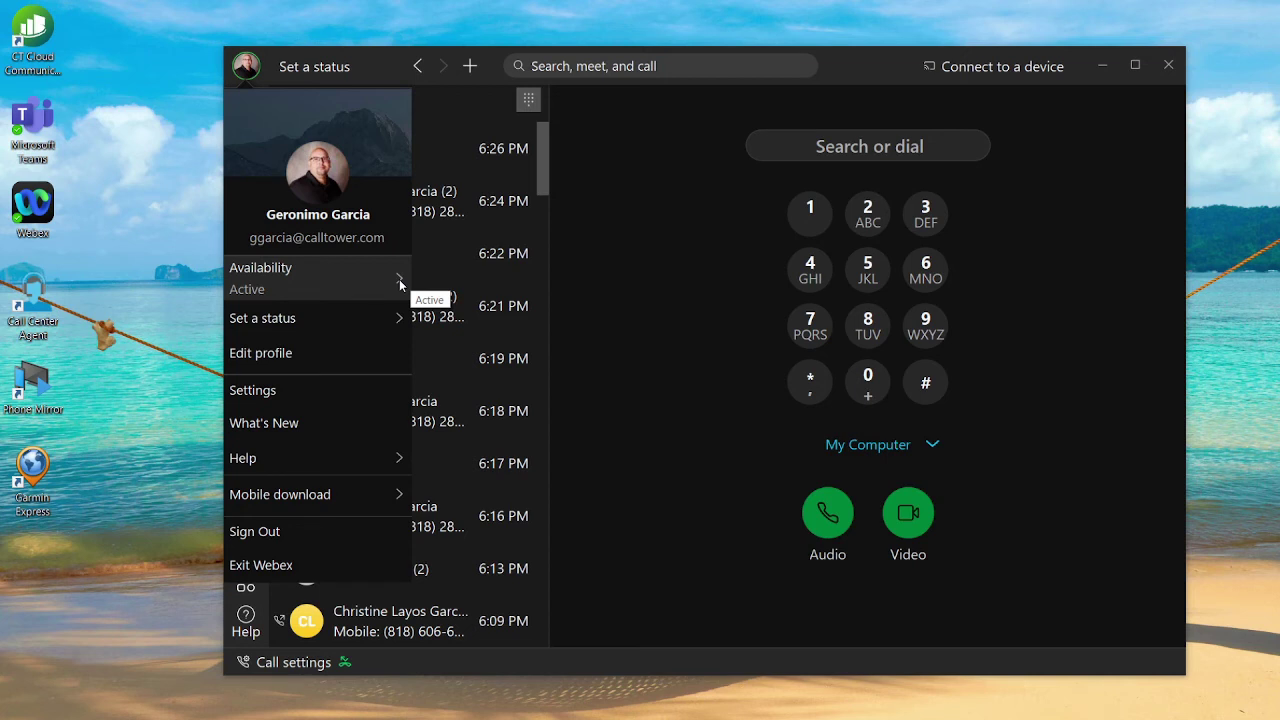
pyautogui.click(398, 283)
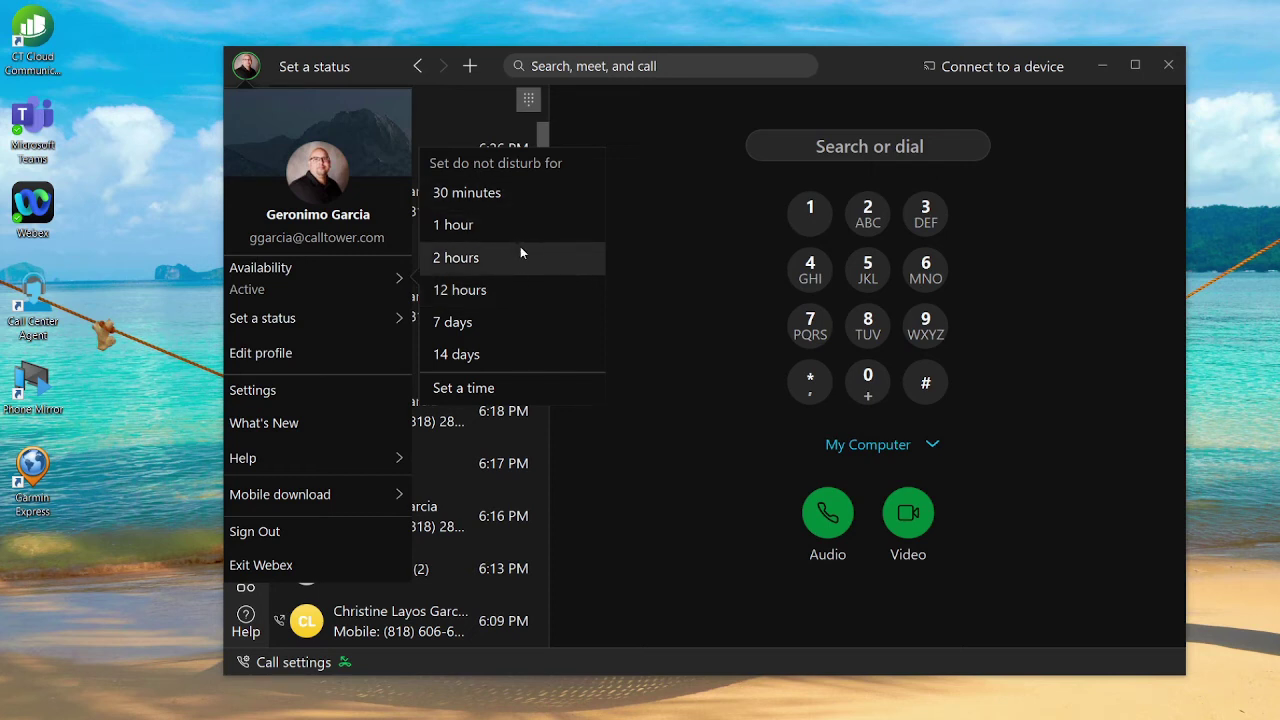
# Set a custom do-not-disturb end of Today at 7:30 PM and save it.
pyautogui.click(507, 388)
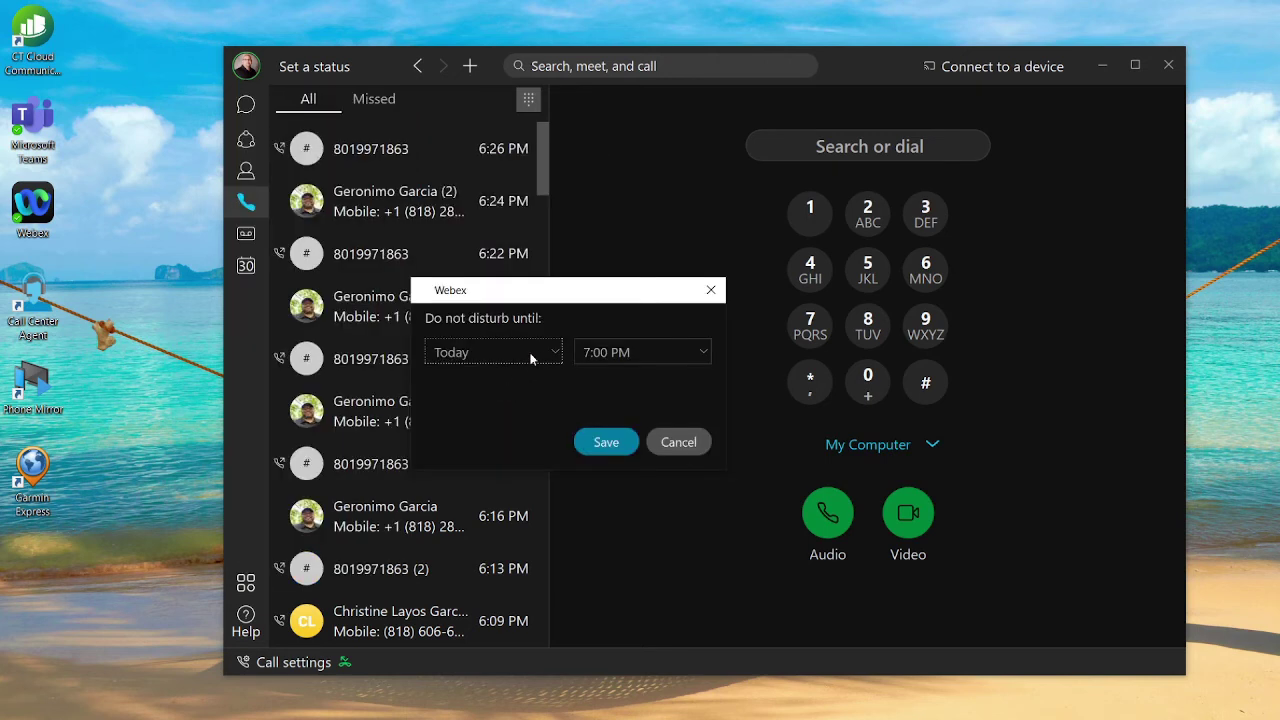
pyautogui.click(558, 354)
pyautogui.click(553, 396)
pyautogui.click(555, 355)
pyautogui.click(556, 380)
pyautogui.click(704, 355)
pyautogui.click(660, 388)
pyautogui.click(614, 447)
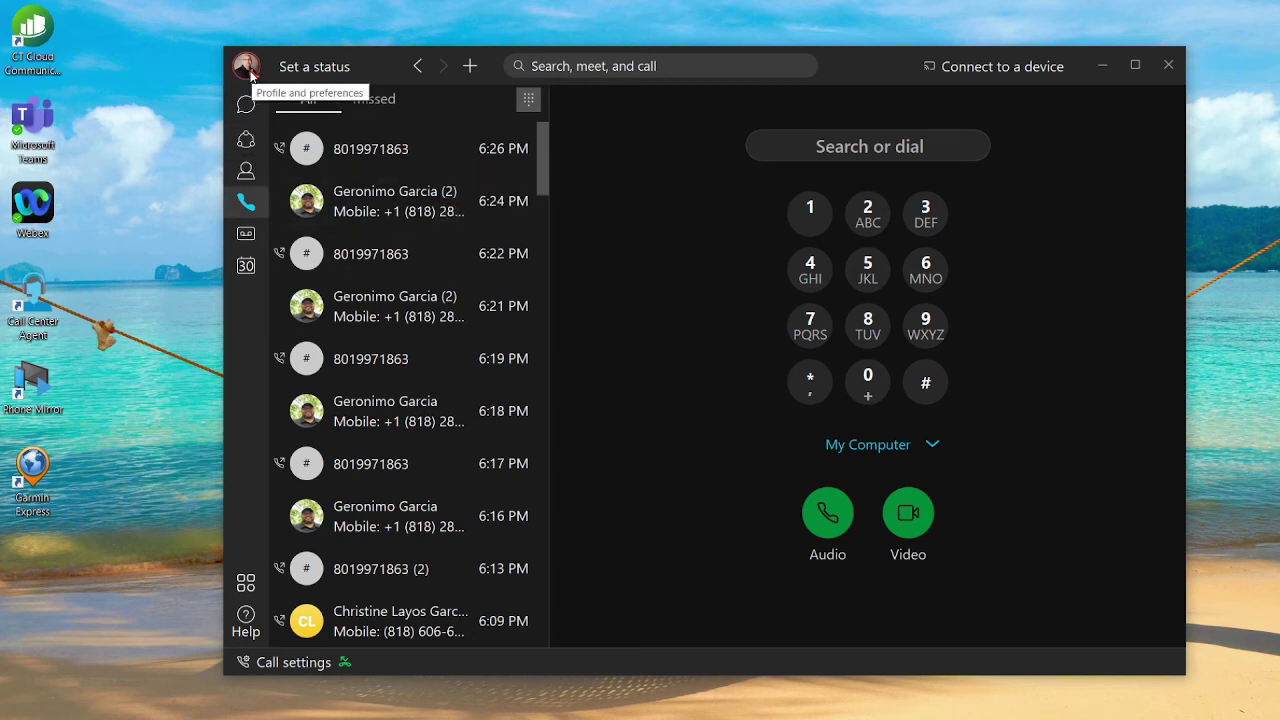
# Clear do not disturb so availability returns to Active, then close the profile menu.
pyautogui.click(247, 67)
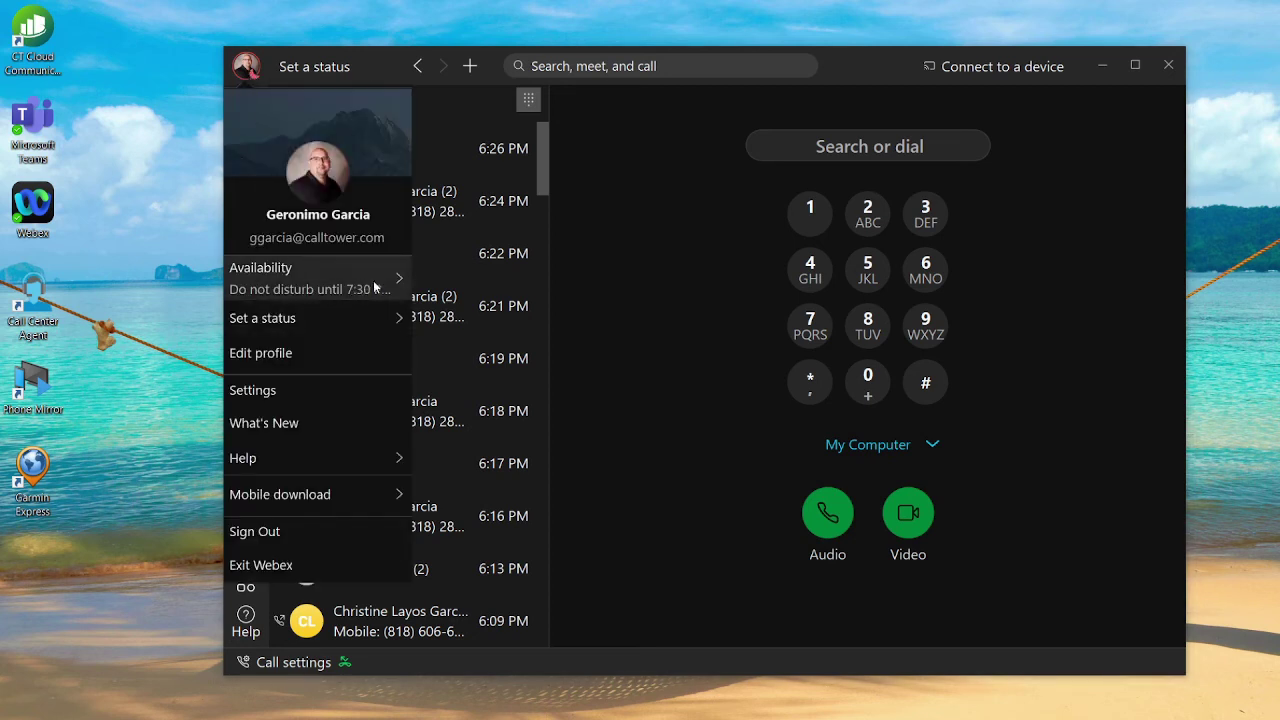
pyautogui.moveTo(403, 288)
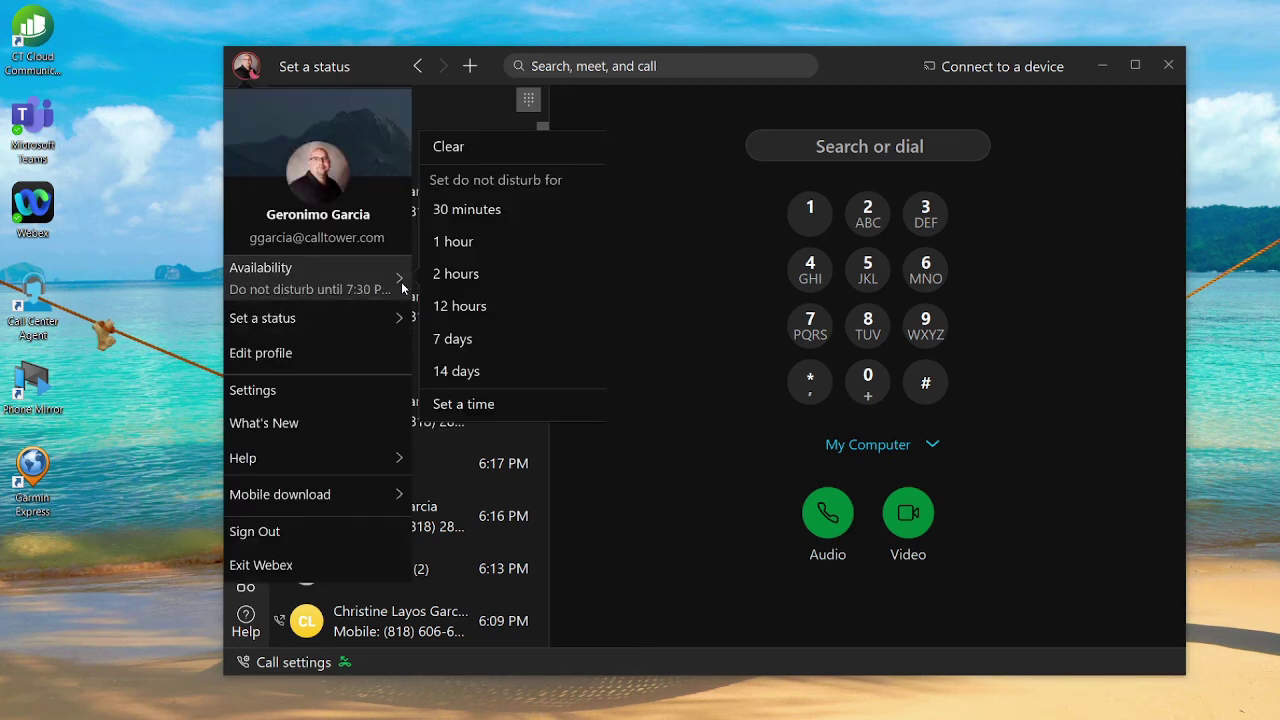
pyautogui.click(473, 146)
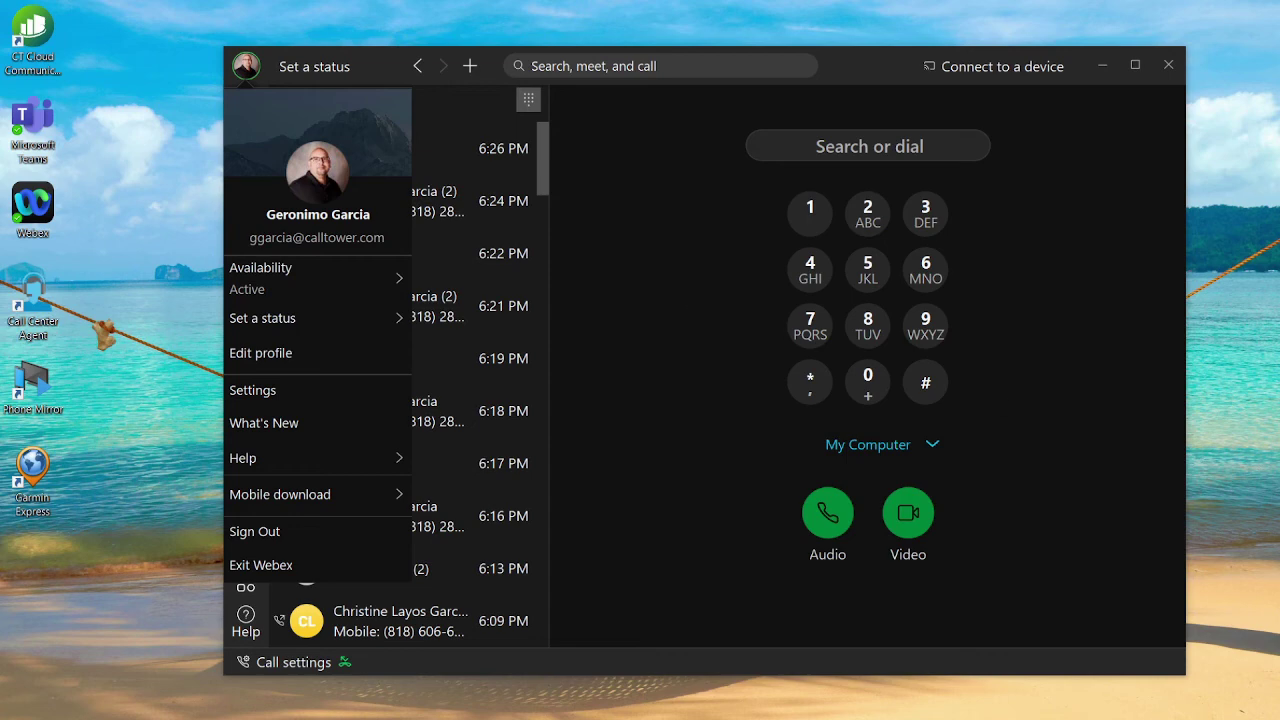
pyautogui.press('Escape')
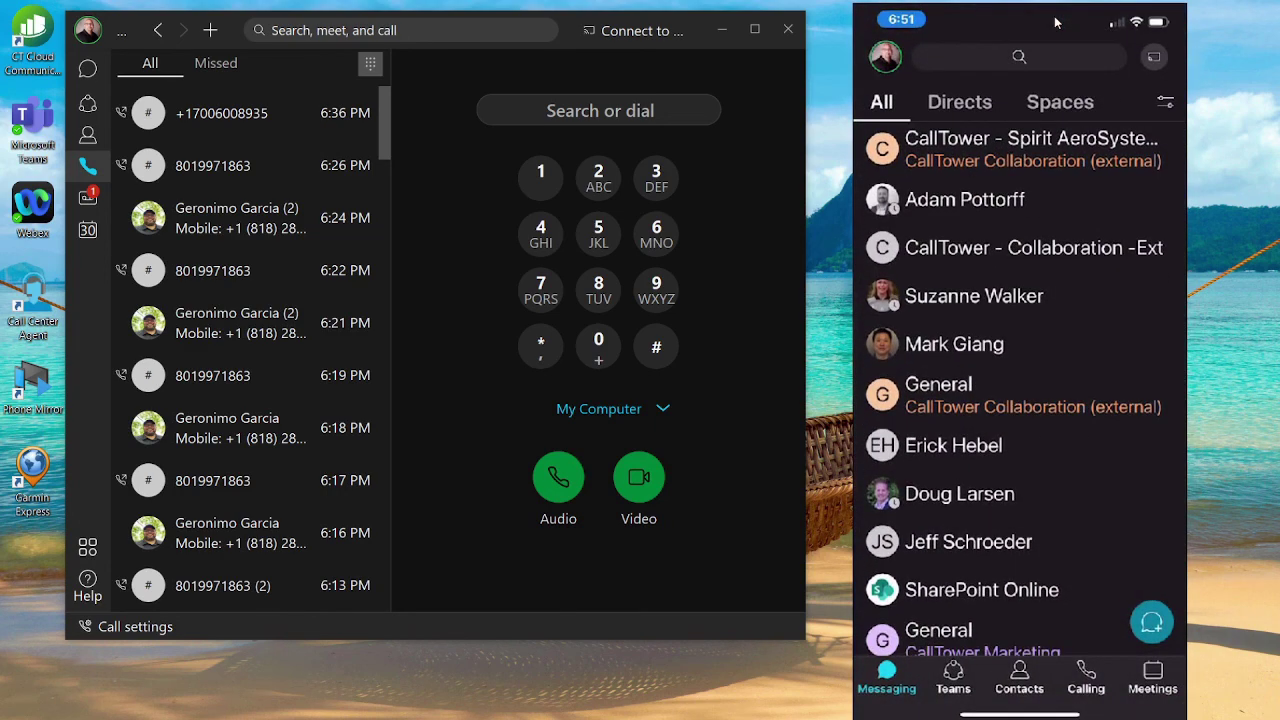
# Get ready to switch the mirrored Webex mobile app to its Calling tab.
pyautogui.moveTo(1056, 22)
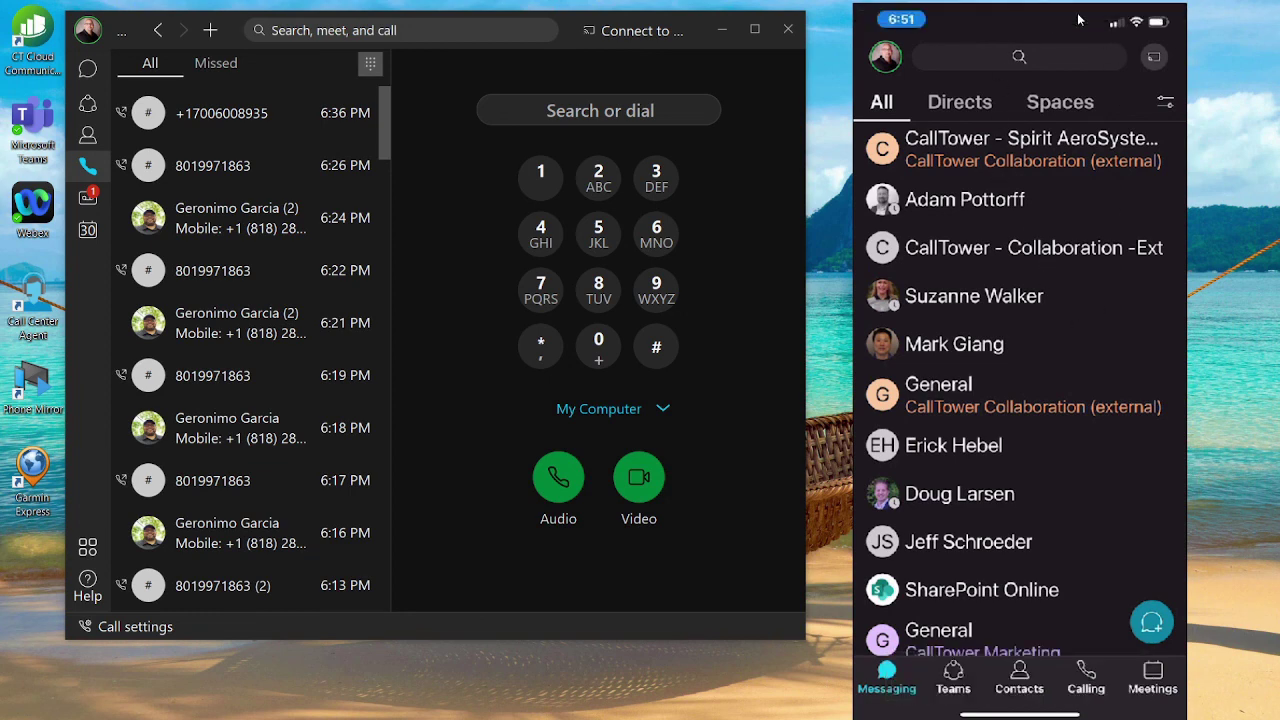